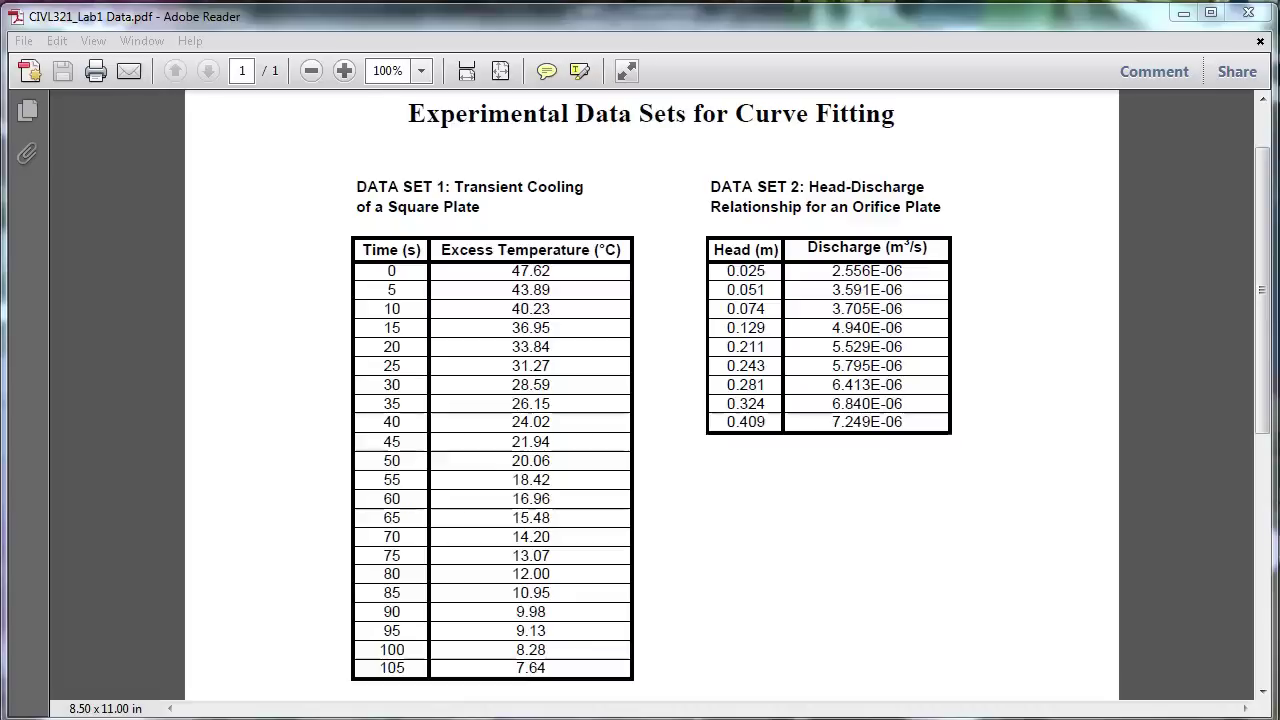
# - Copy the whole contents of CIVL321_Lab1 Data.pdf, switch to Excel and paste them into the blank worksheet starting at A1
pyautogui.hotkey('ctrl', 'a')
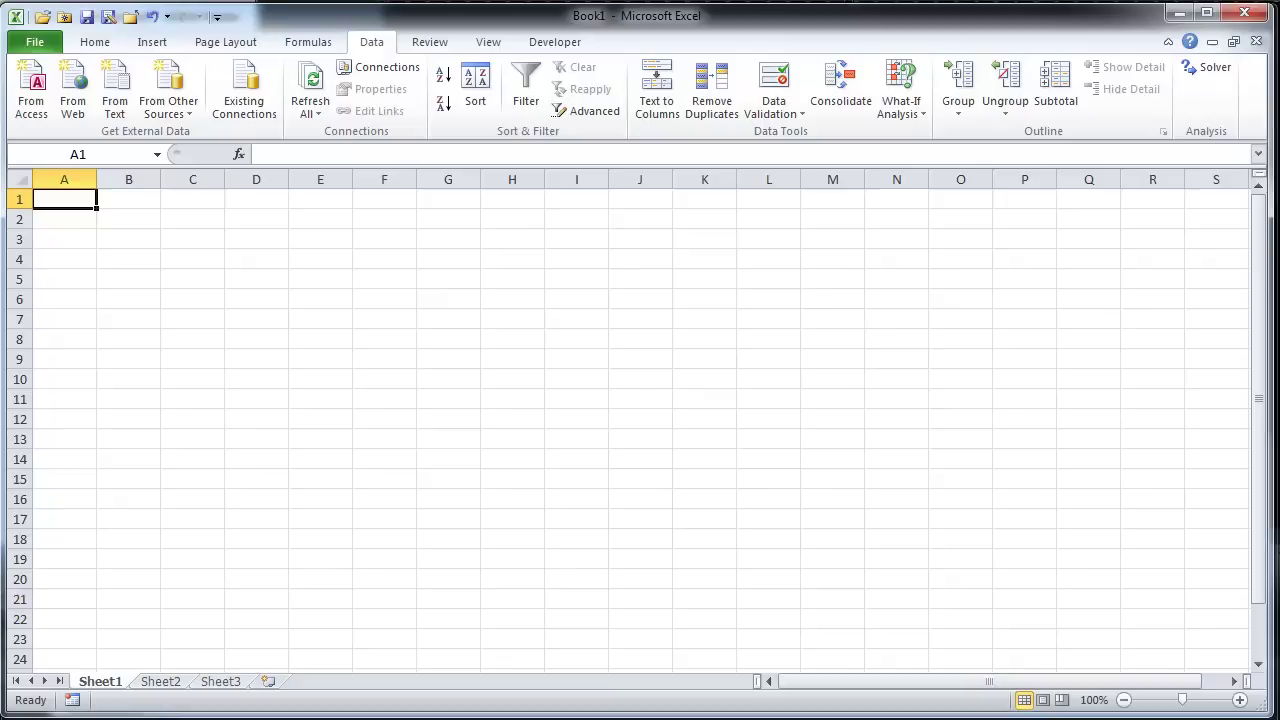
pyautogui.hotkey('ctrl', 'v')
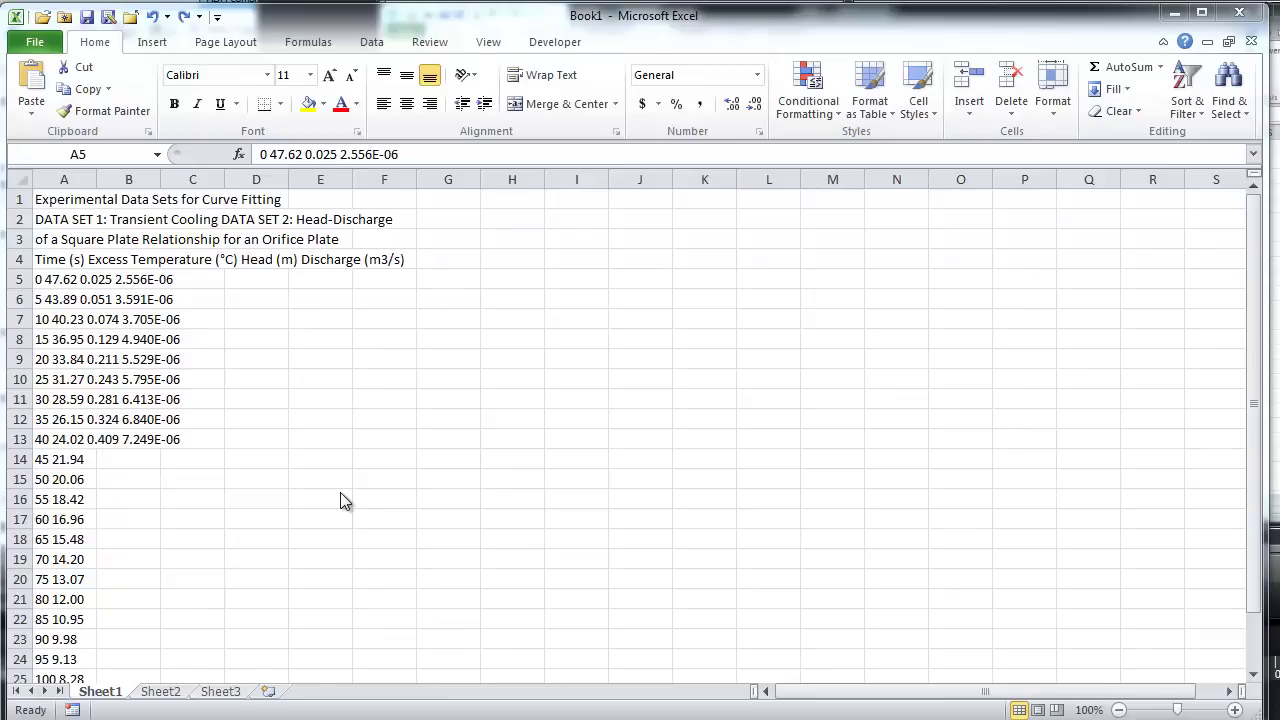
# - Split the pasted data rows in A5:A26 into separate columns with Text to Columns, as delimited data with space as the delimiter
pyautogui.click(55, 283)
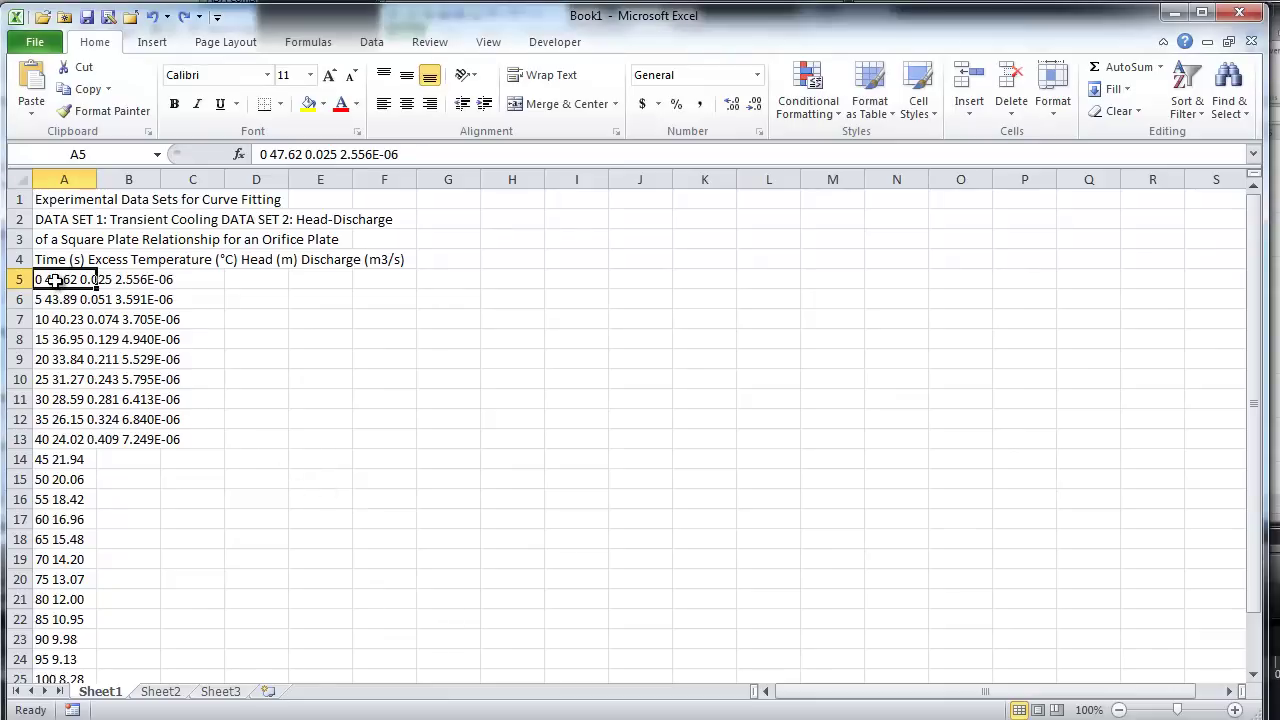
pyautogui.hotkey('ctrl', 'shift', 'Down')
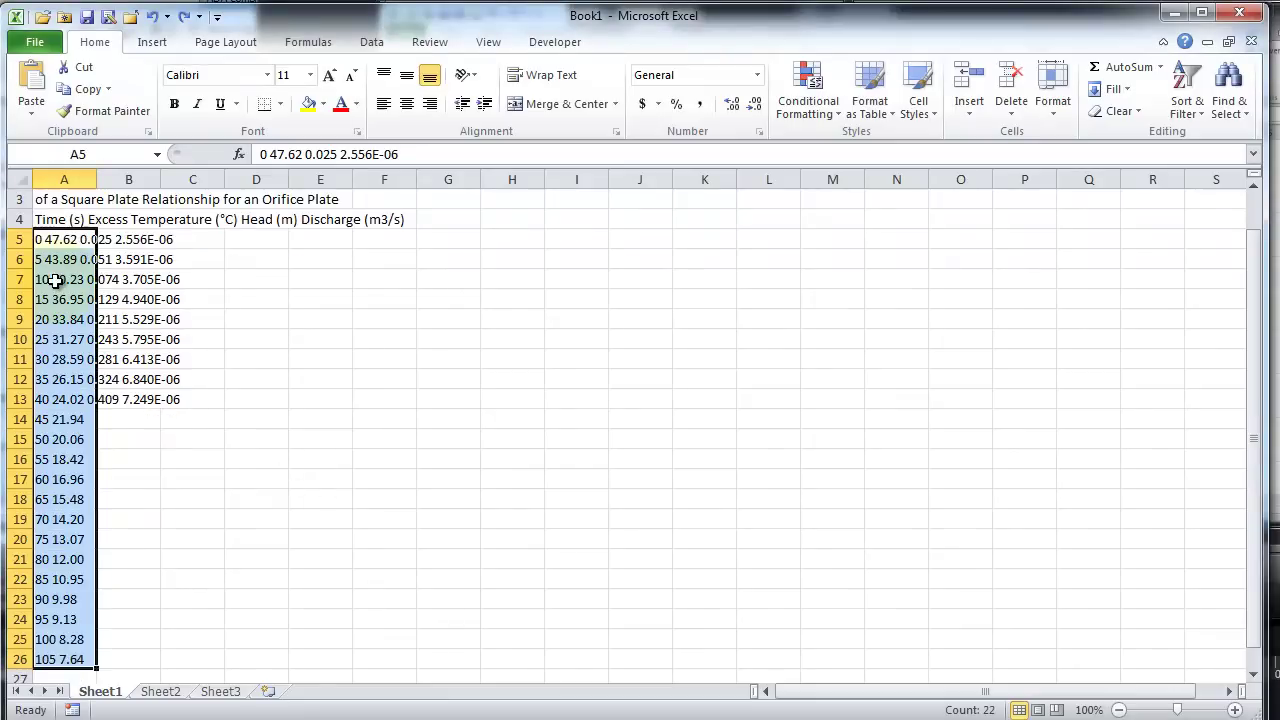
pyautogui.click(368, 42)
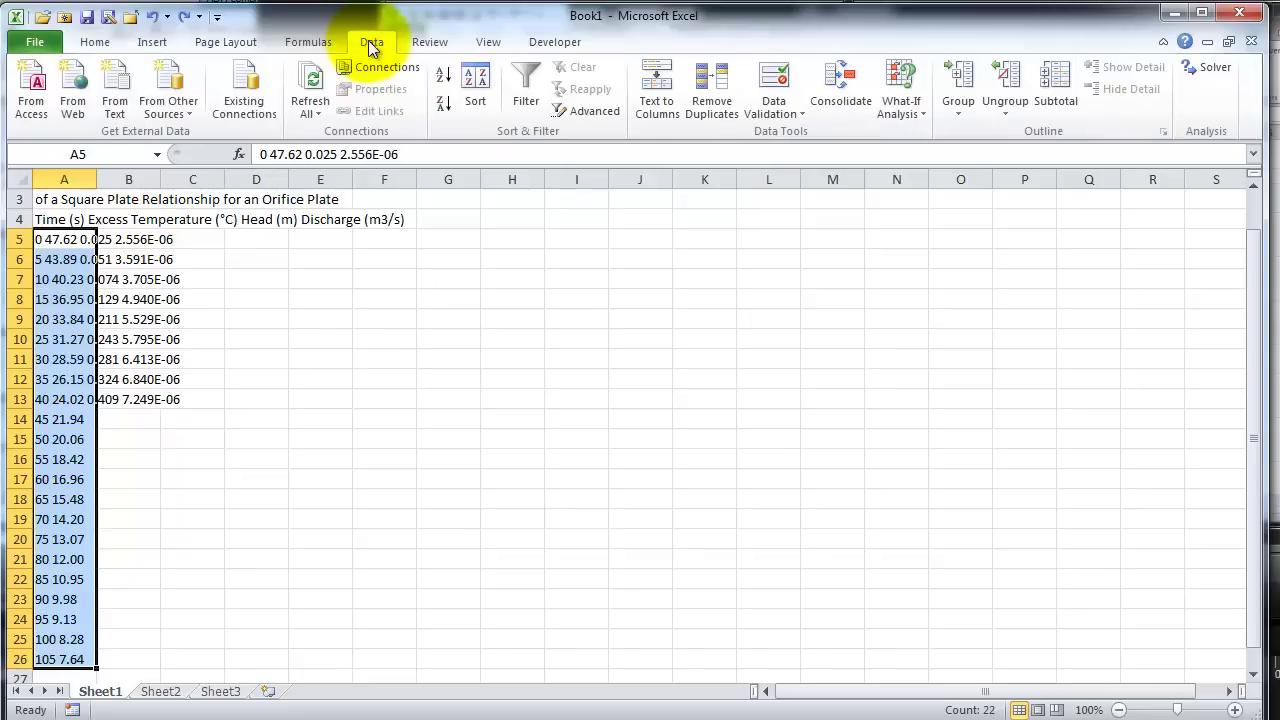
pyautogui.click(655, 97)
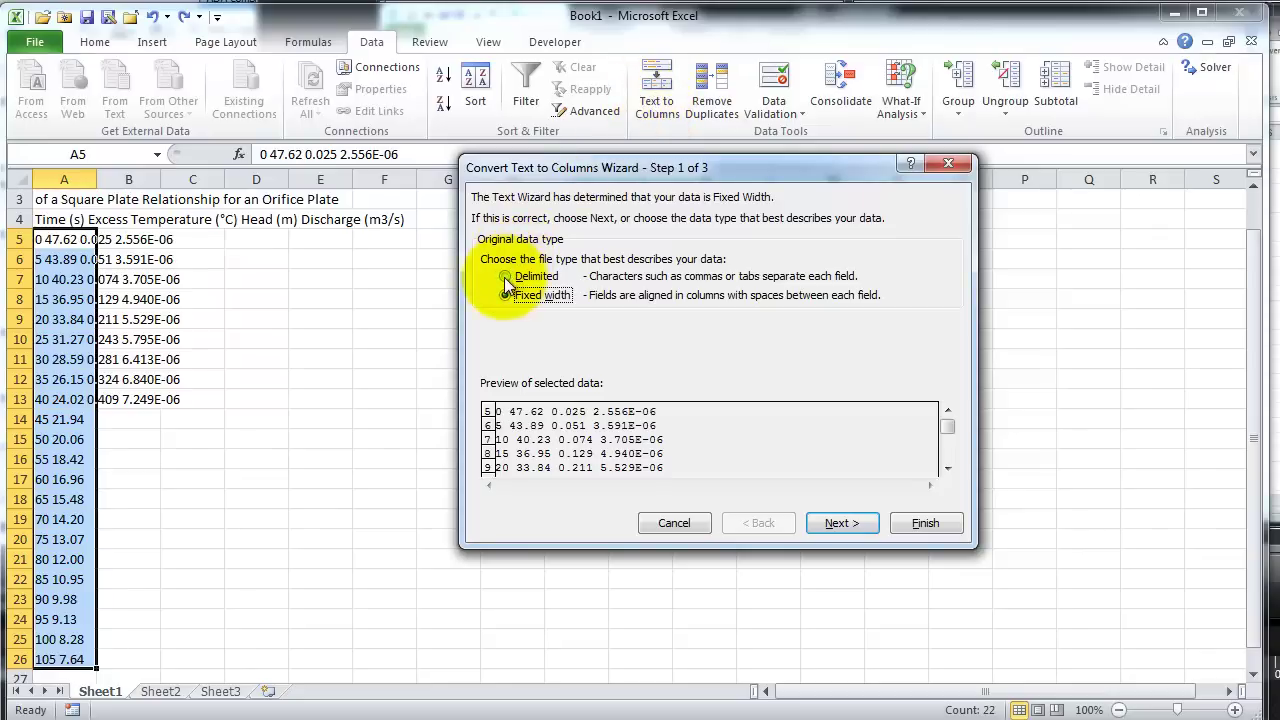
pyautogui.click(505, 276)
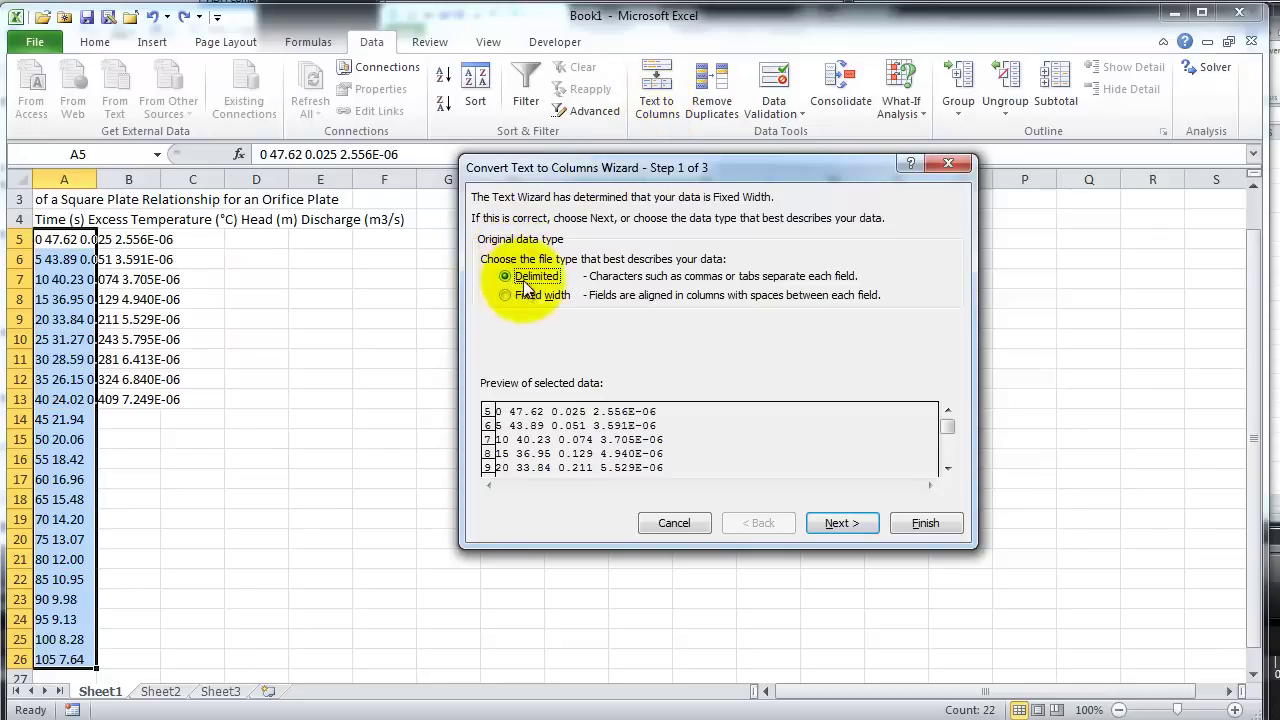
pyautogui.click(840, 523)
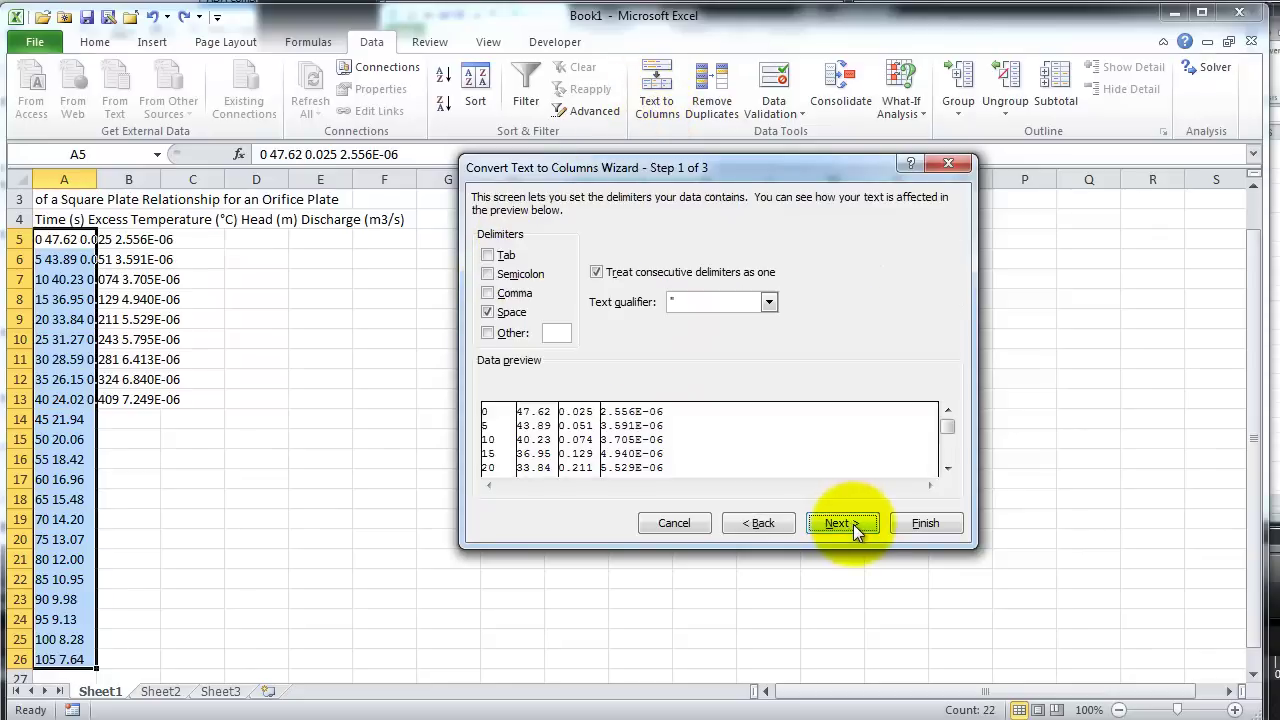
pyautogui.doubleClick(484, 313)
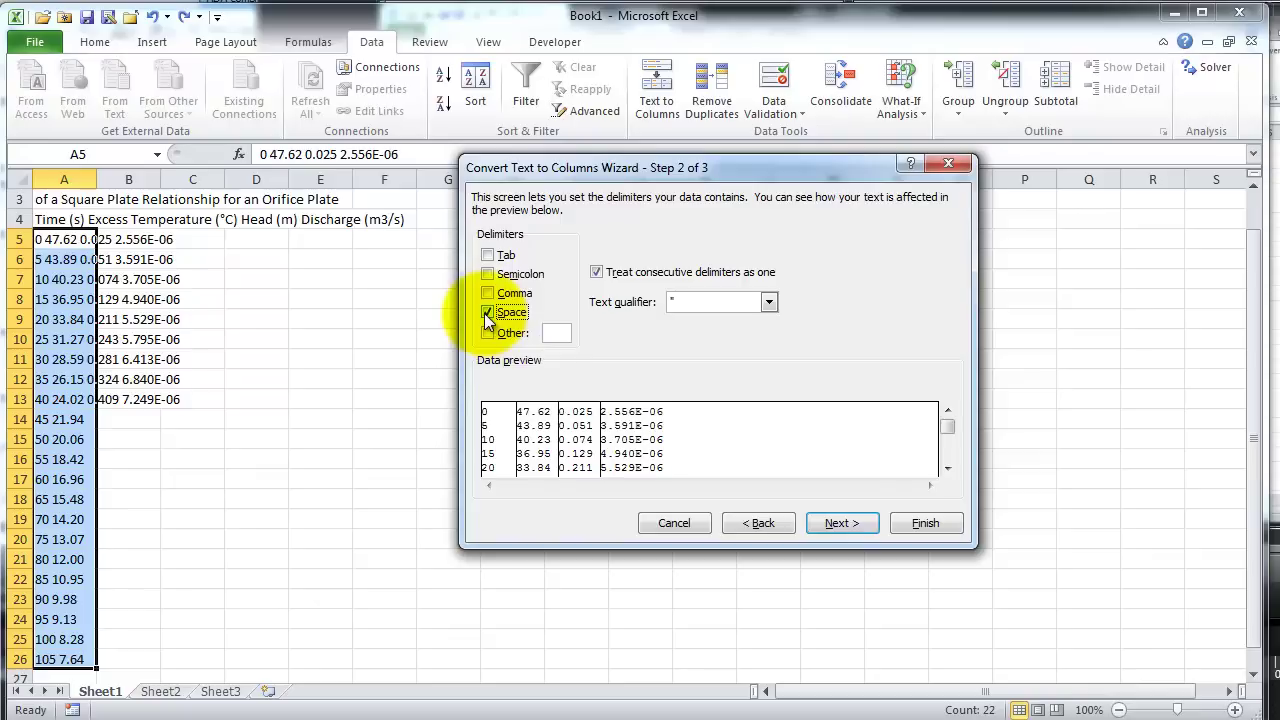
pyautogui.click(844, 522)
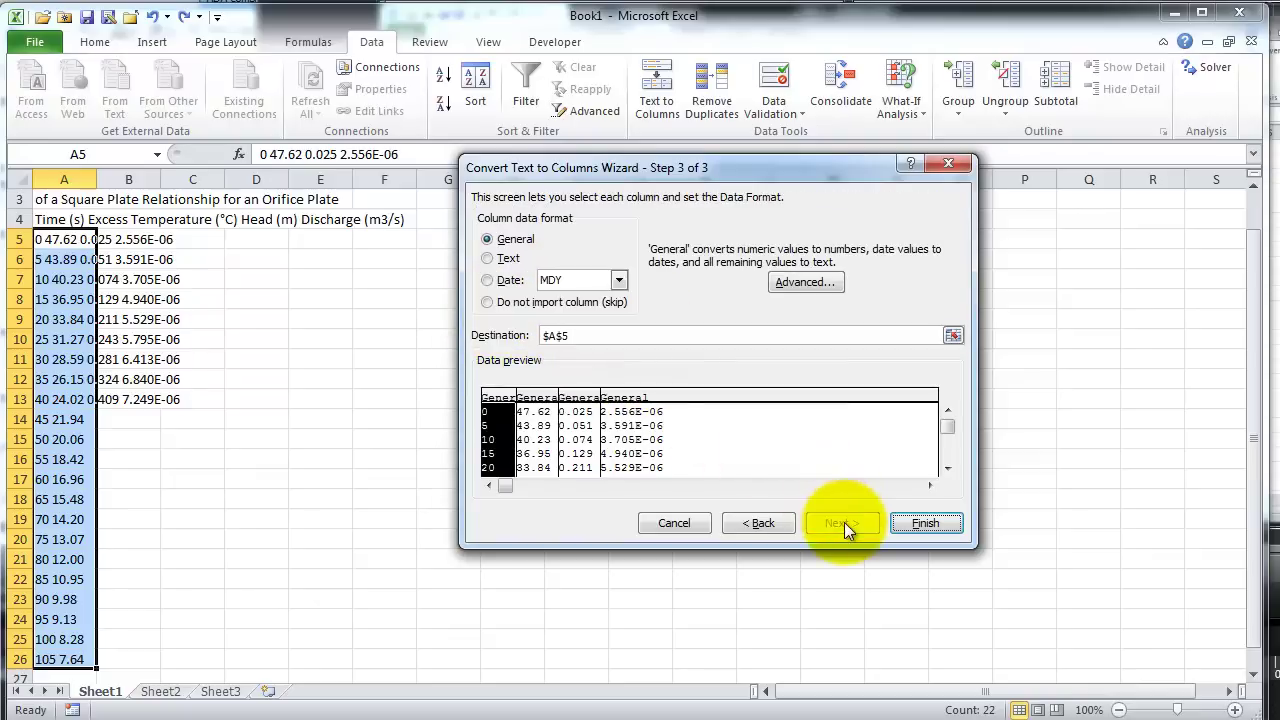
pyautogui.click(923, 524)
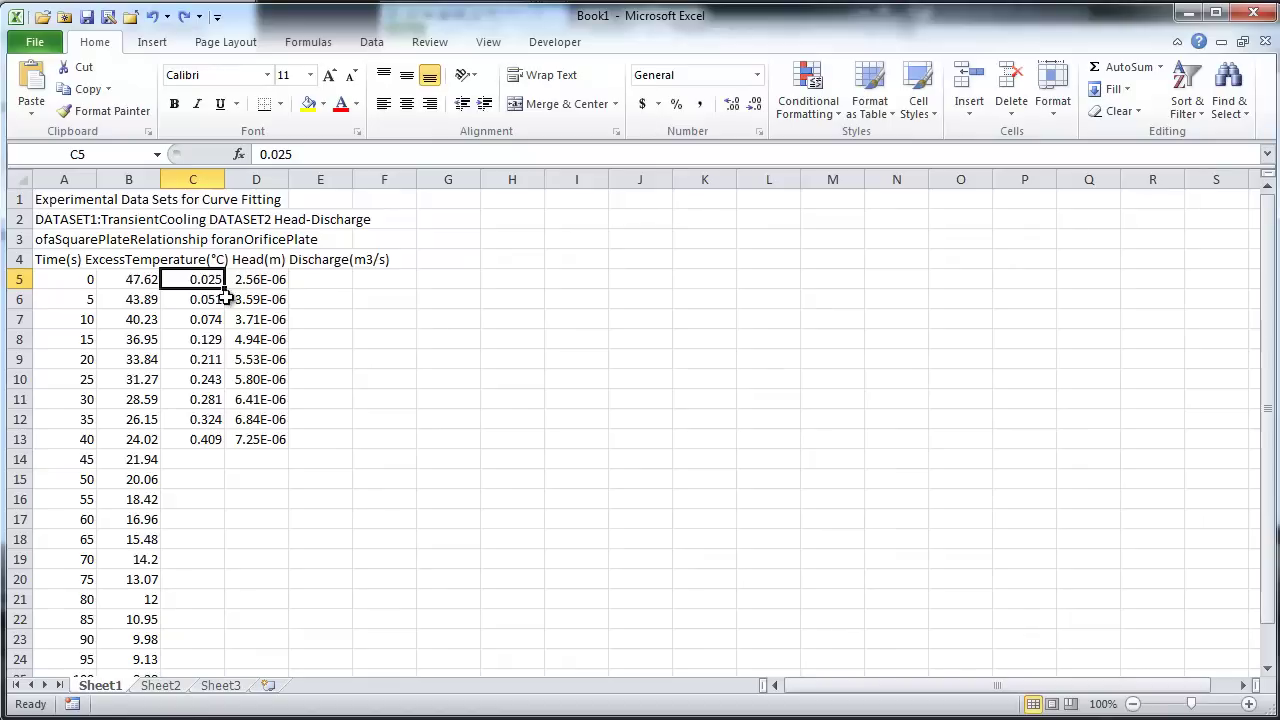
# - Move the head and discharge values from C5:D13 one column over so they start at D5
pyautogui.moveTo(210, 280); pyautogui.dragTo(232, 440)
pyautogui.hotkey('ctrl', 'x')
pyautogui.click(265, 282)
pyautogui.hotkey('ctrl', 'v')
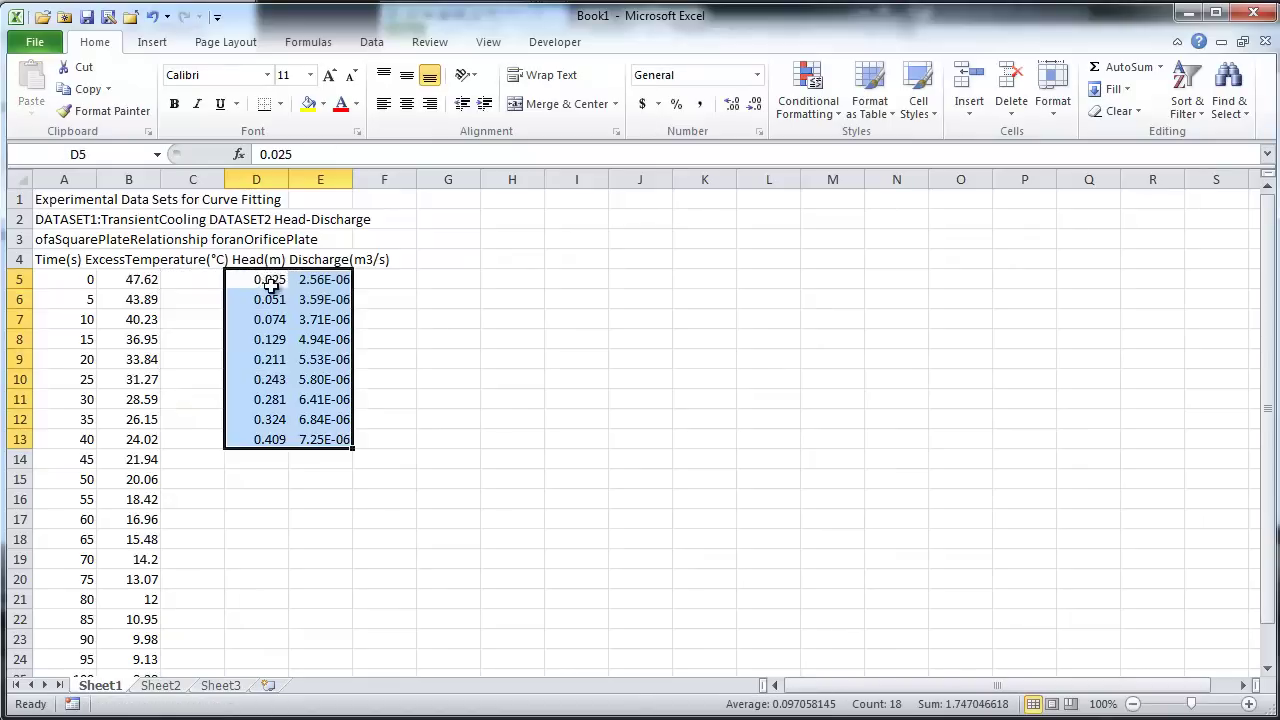
# - Cut the "Discharge(m3/s)" text out of the combined header in A4 and place it in E4
pyautogui.click(62, 259)
pyautogui.moveTo(614, 155); pyautogui.dragTo(516, 155)
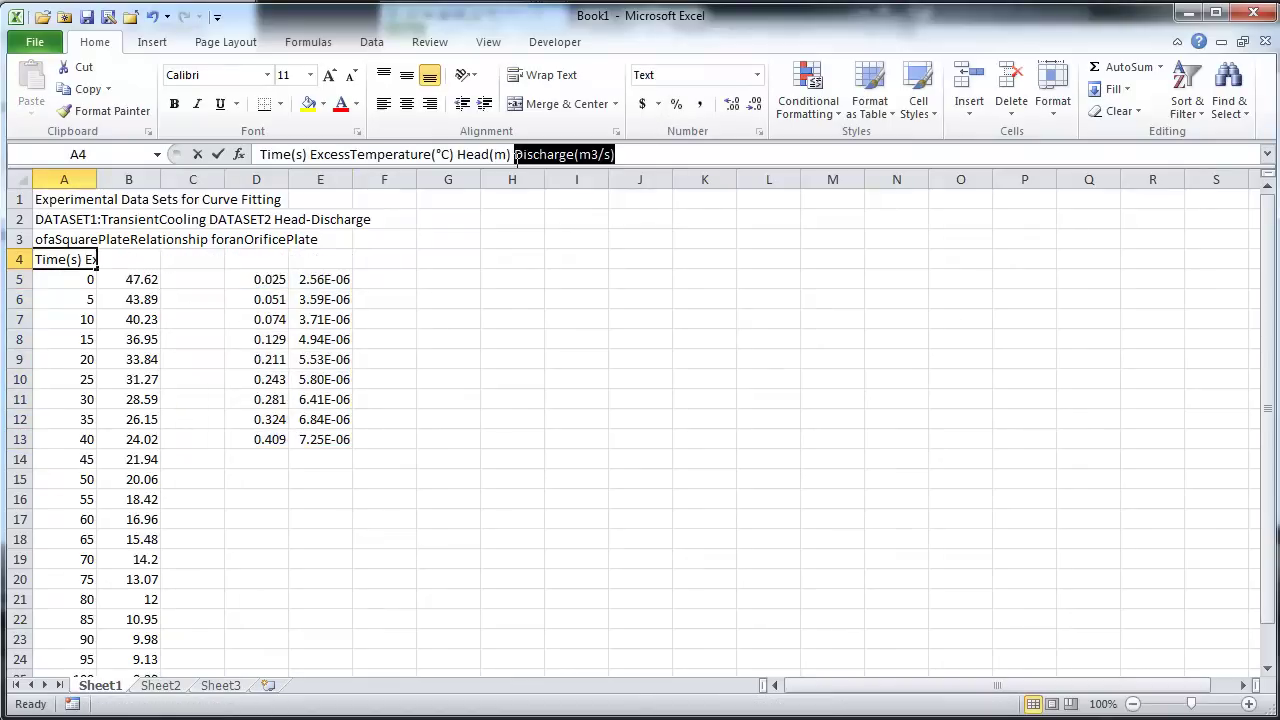
pyautogui.hotkey('ctrl', 'x')
pyautogui.click(320, 259)
pyautogui.hotkey('ctrl', 'v')
# - Cut the "Head(m)" text out of the header in A4 and place it in D4
pyautogui.click(66, 262)
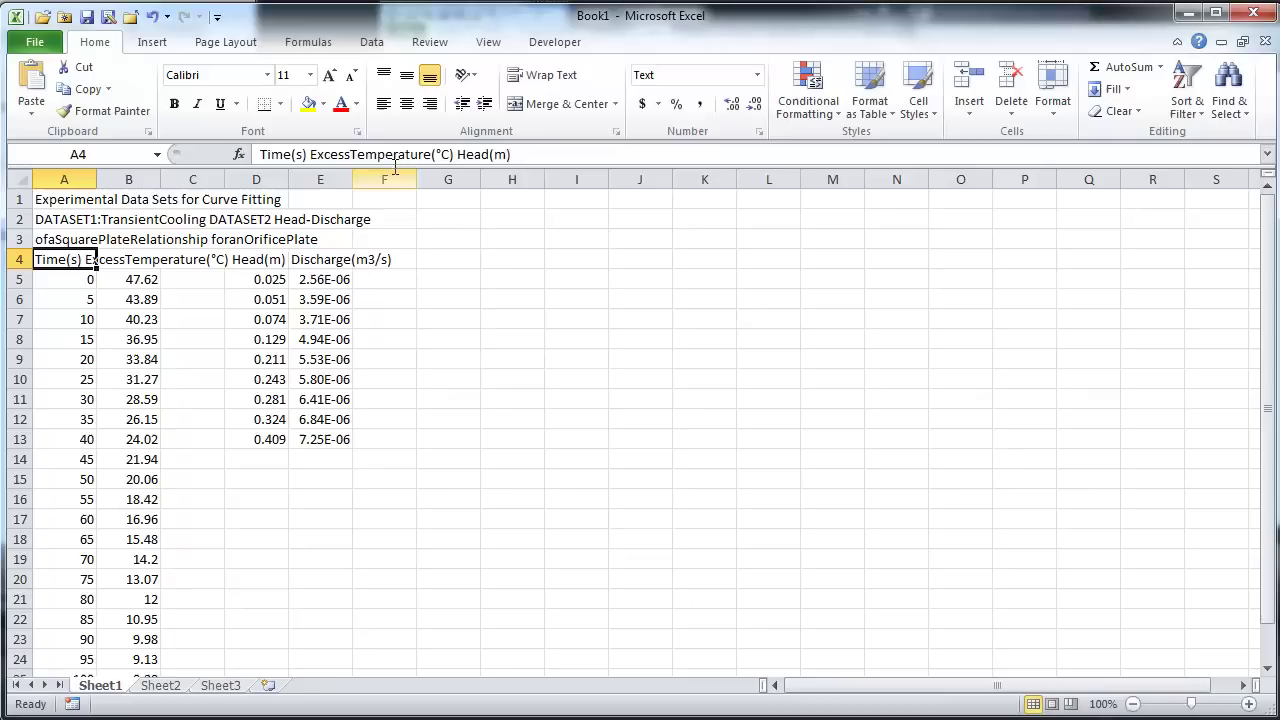
pyautogui.moveTo(514, 155); pyautogui.dragTo(456, 155)
pyautogui.hotkey('ctrl', 'x')
pyautogui.doubleClick(258, 262)
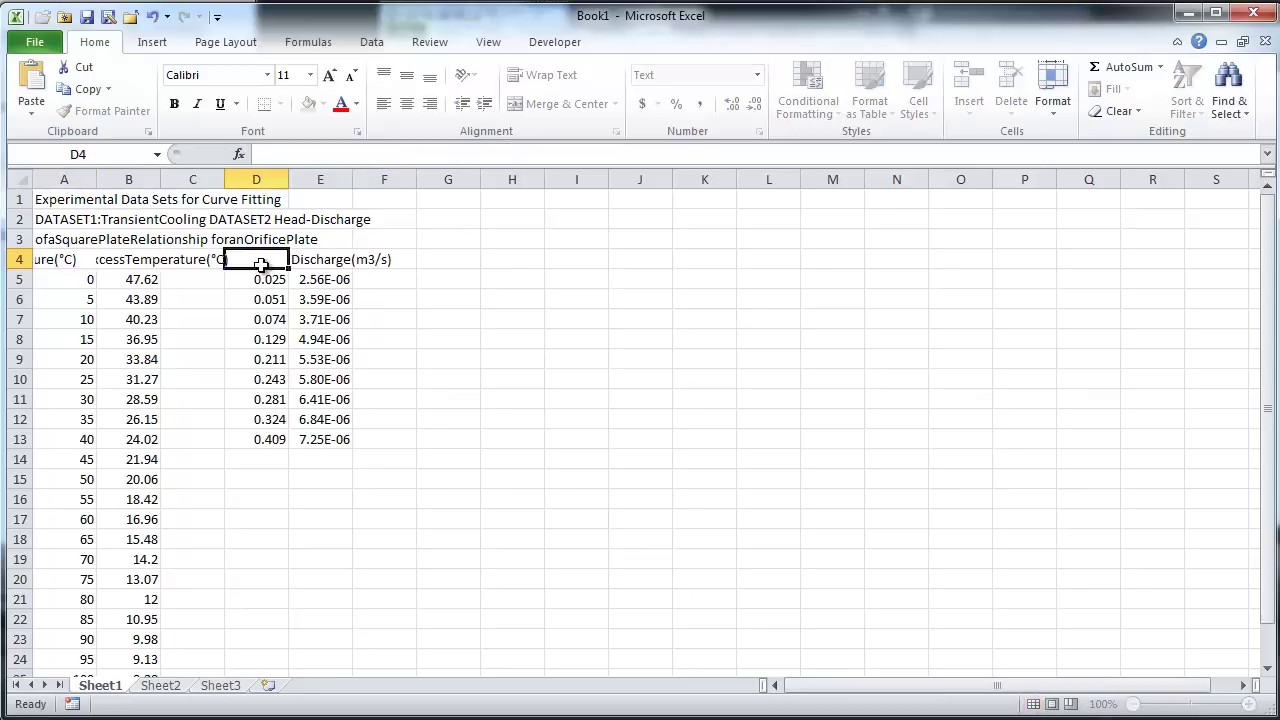
pyautogui.hotkey('ctrl', 'v')
# - Cut the "ExcessTemperature(°C)" text out of the header in A4 and place it in B4
pyautogui.click(64, 259)
pyautogui.moveTo(456, 155); pyautogui.dragTo(312, 155)
pyautogui.hotkey('ctrl', 'x')
pyautogui.click(148, 262)
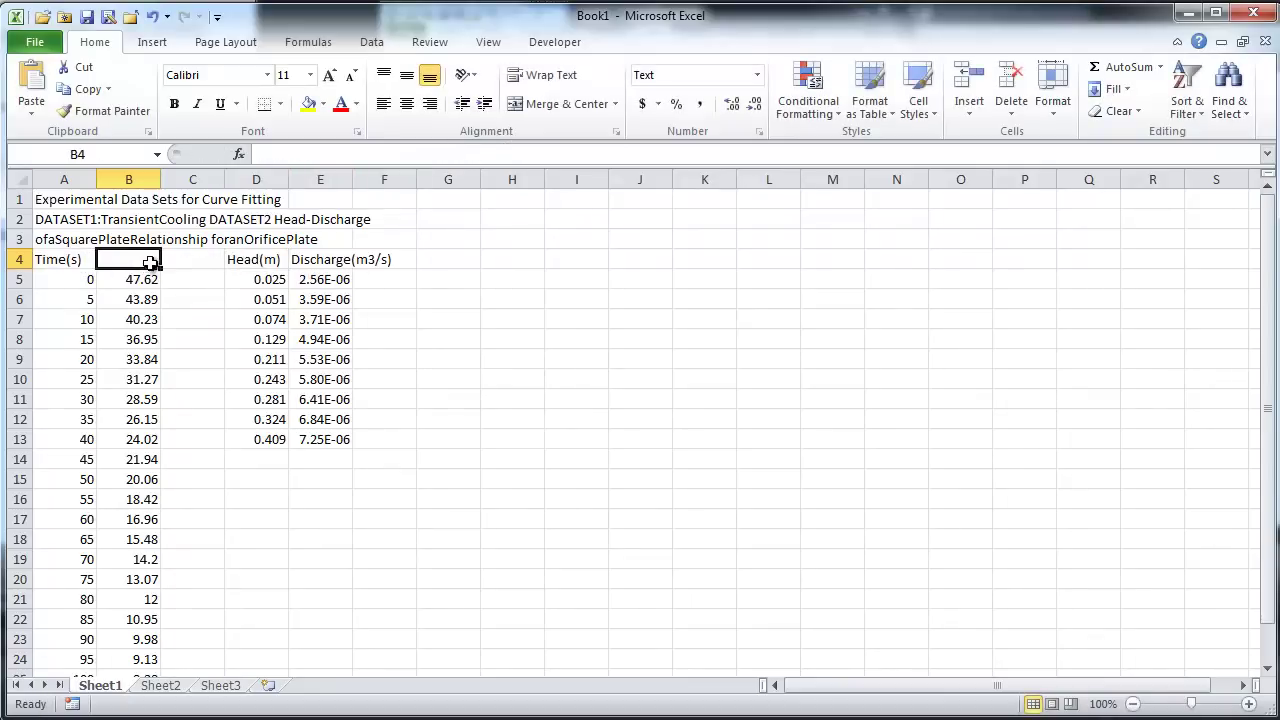
pyautogui.hotkey('ctrl', 'v')
# - Cut the "DATASET2 Head-Discharge" part out of the data set heading in A2 and place it in D2
pyautogui.click(50, 240)
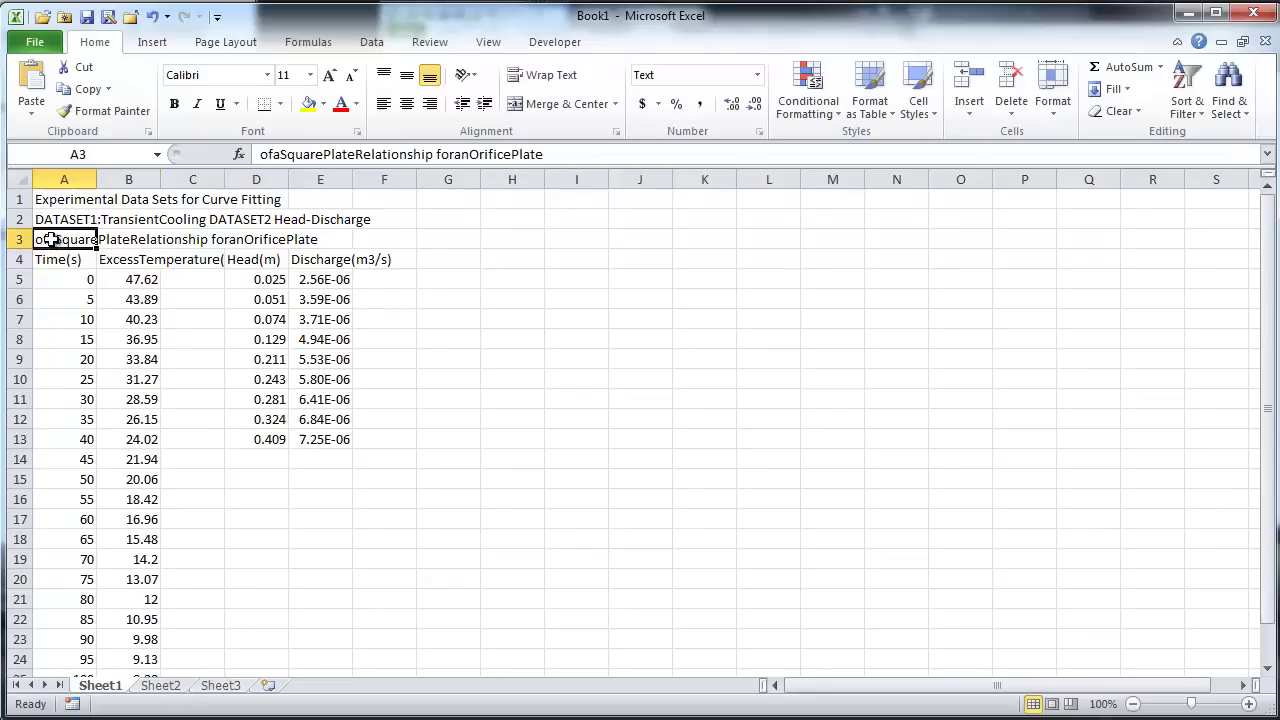
pyautogui.click(55, 220)
pyautogui.moveTo(596, 155); pyautogui.dragTo(434, 157)
pyautogui.hotkey('ctrl', 'x')
pyautogui.click(261, 218)
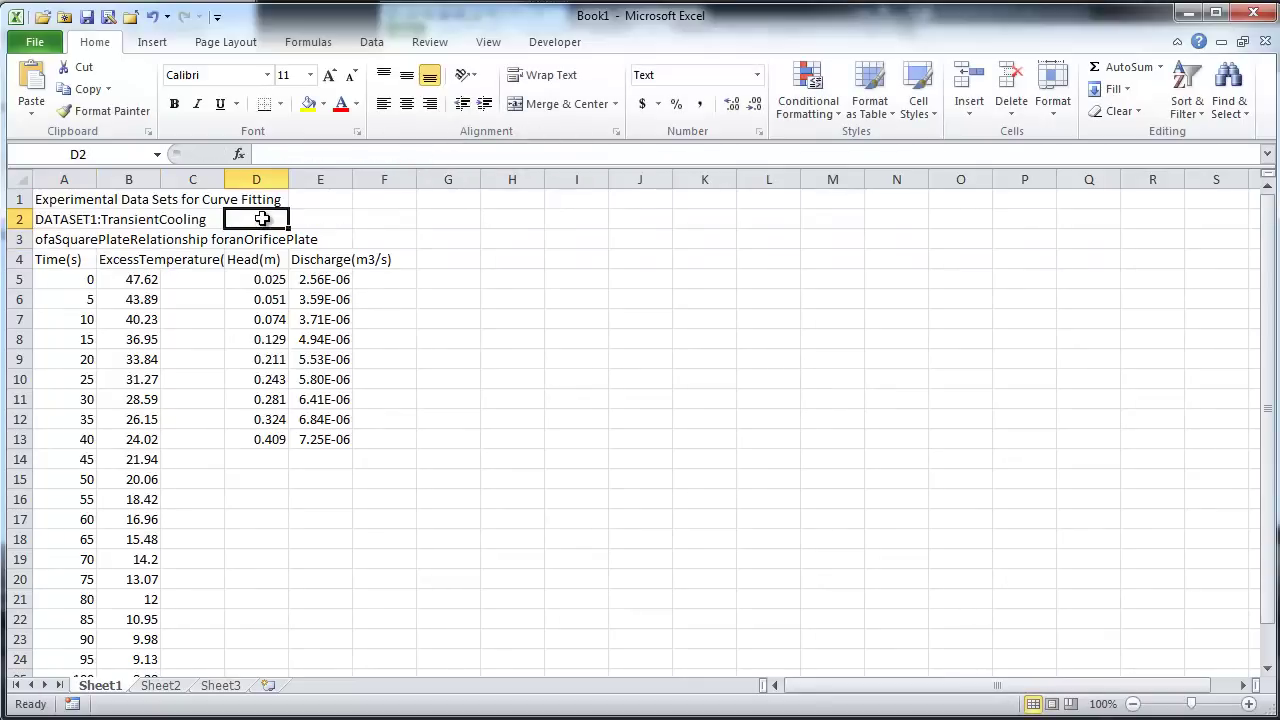
pyautogui.hotkey('ctrl', 'v')
# - Cut the "foranOrificePlate" part out of the heading text in A3 and place it in D3
pyautogui.click(57, 238)
pyautogui.click(443, 156)
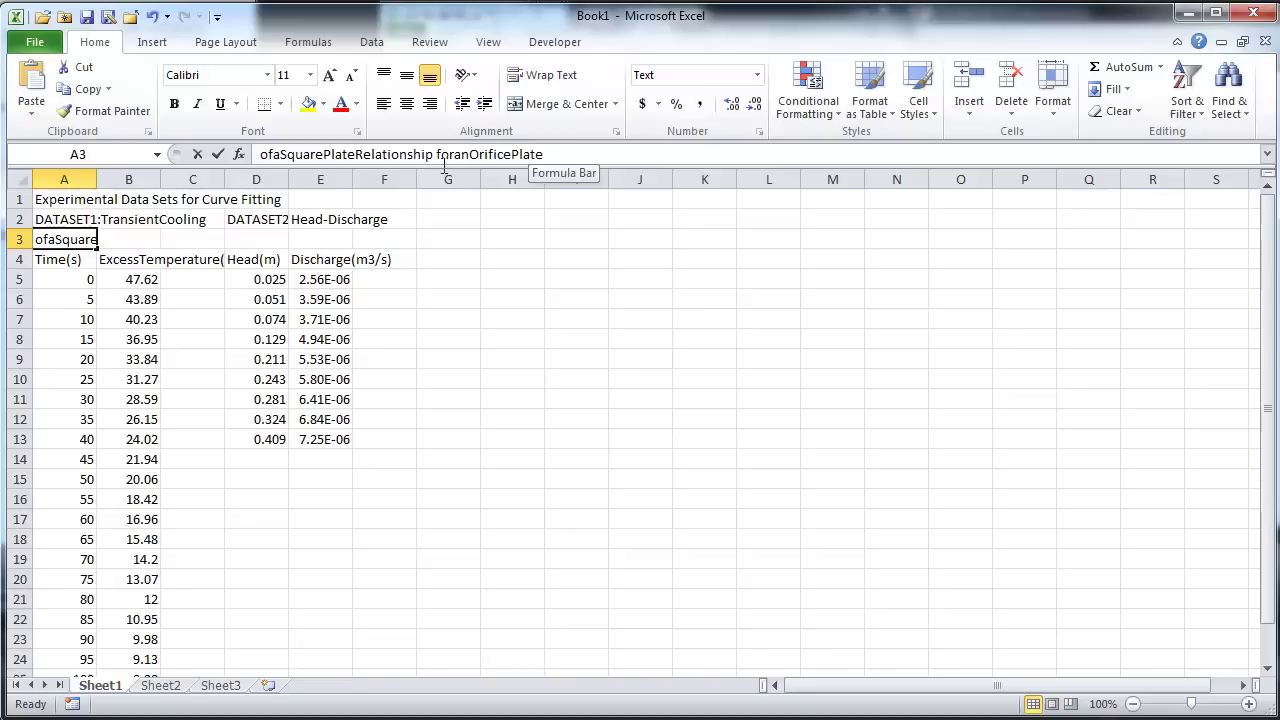
pyautogui.moveTo(437, 156); pyautogui.dragTo(544, 155)
pyautogui.hotkey('ctrl', 'x')
pyautogui.click(272, 240)
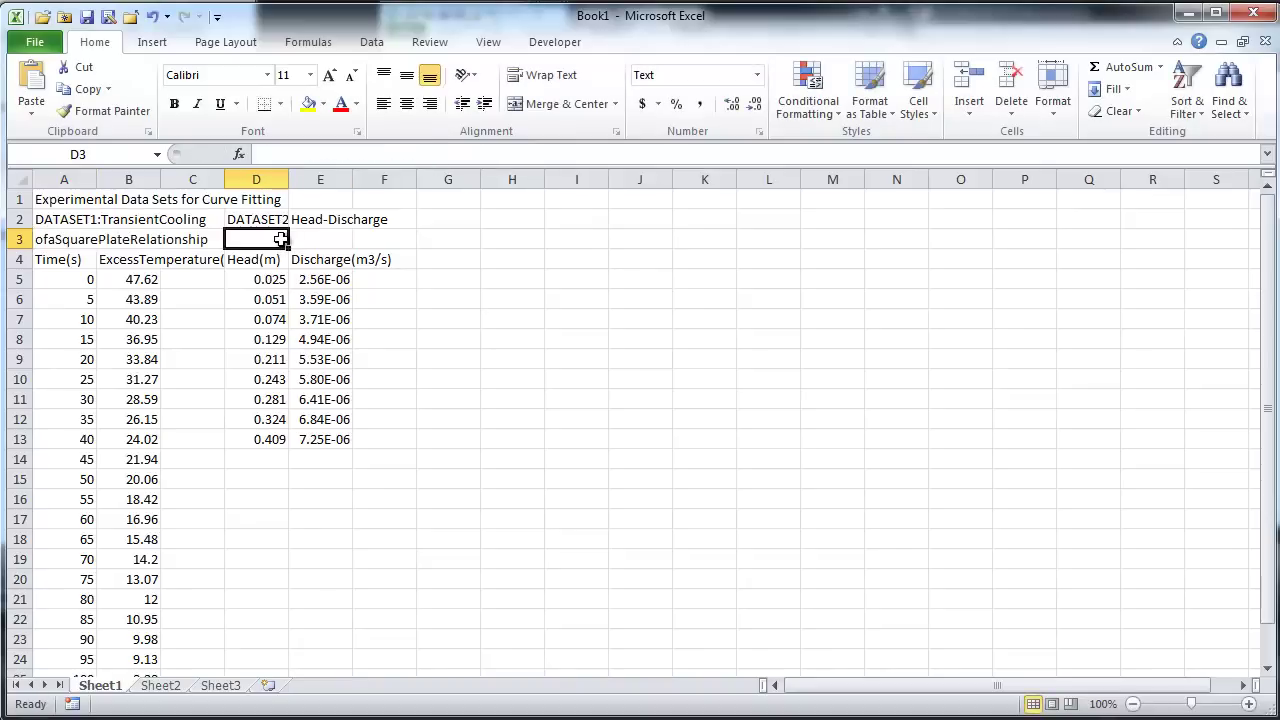
pyautogui.hotkey('ctrl', 'v')
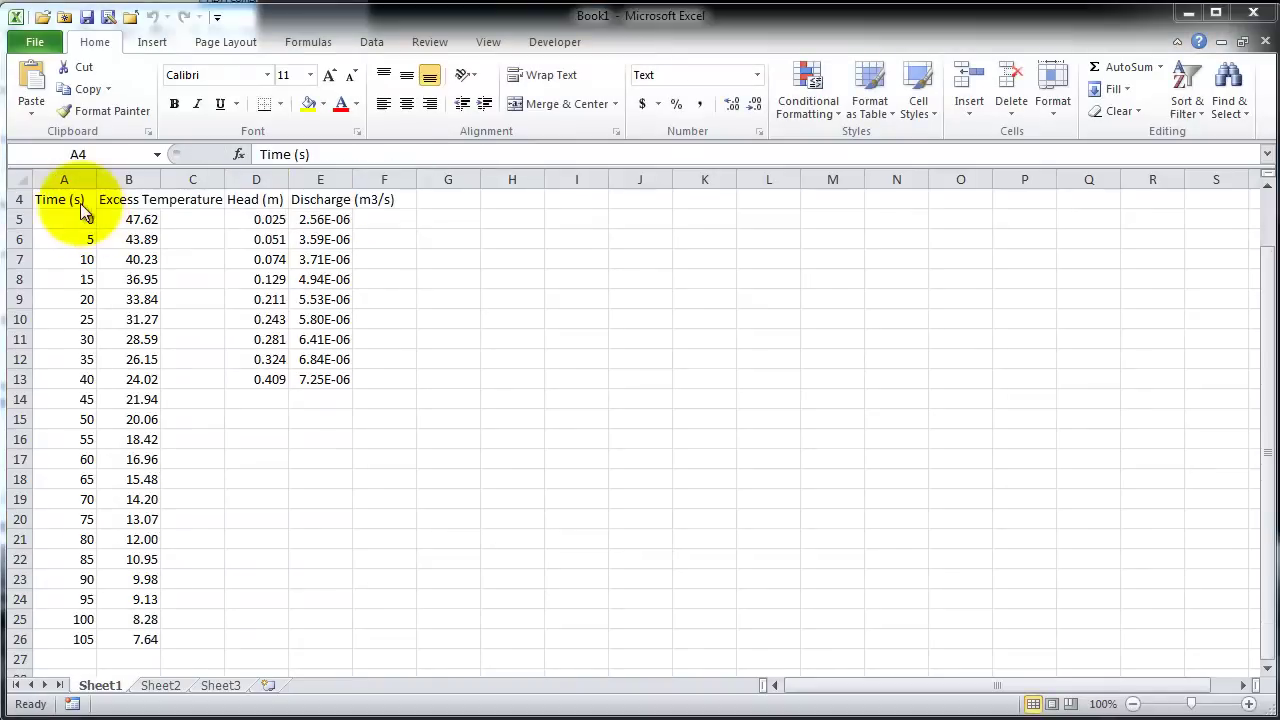
# - Insert a markers-only scatter chart of excess temperature against time from A4:B26 and delete its legend
pyautogui.moveTo(57, 206); pyautogui.dragTo(146, 638)
pyautogui.click(150, 41)
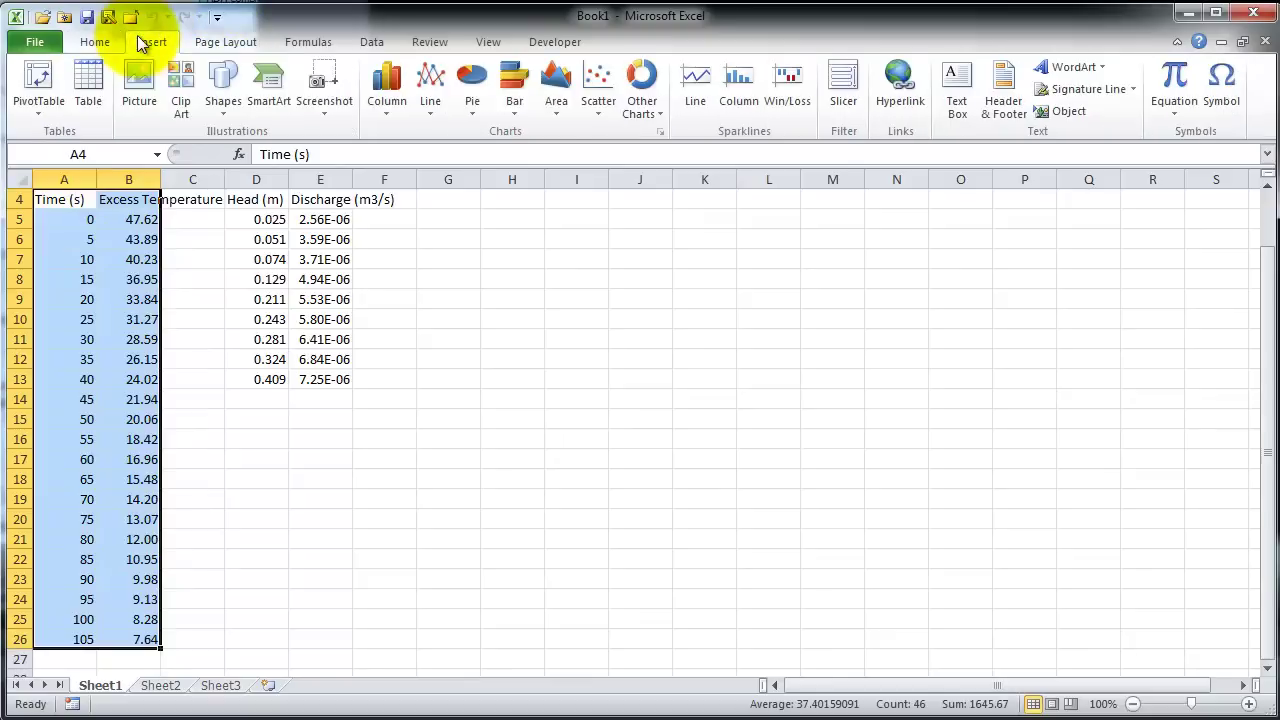
pyautogui.click(581, 101)
pyautogui.click(611, 172)
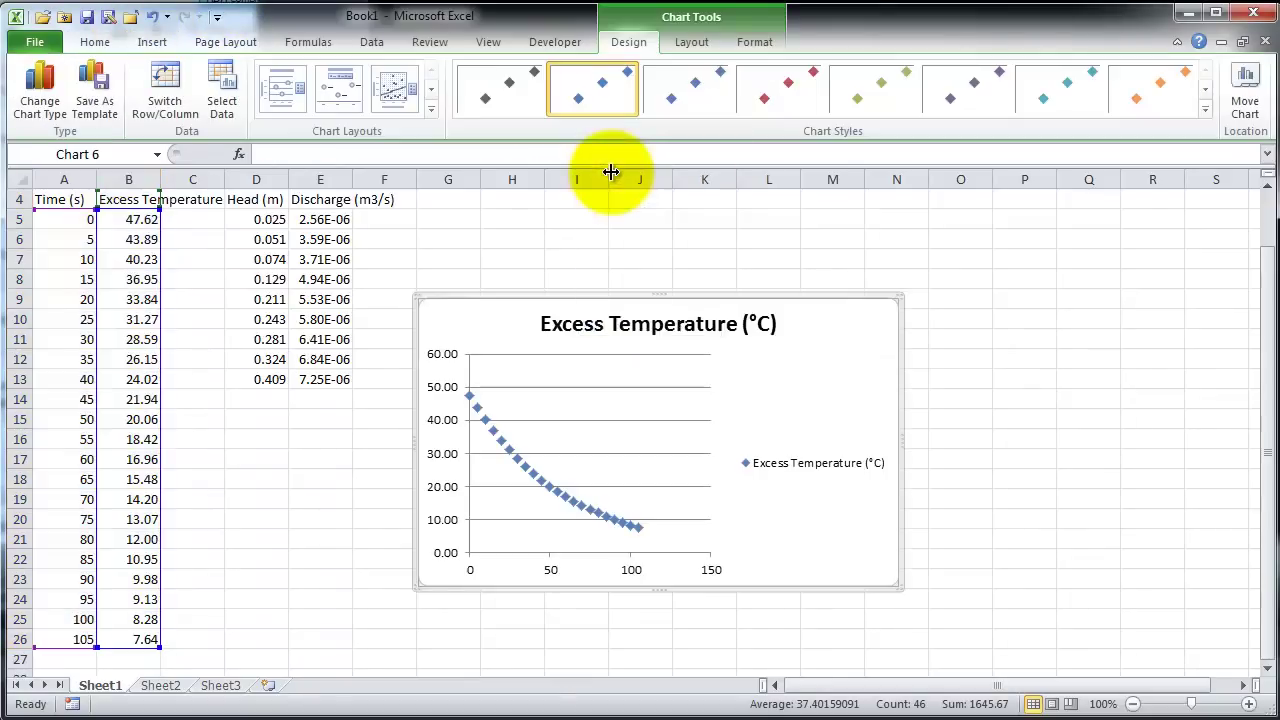
pyautogui.click(758, 463)
pyautogui.press('Delete')
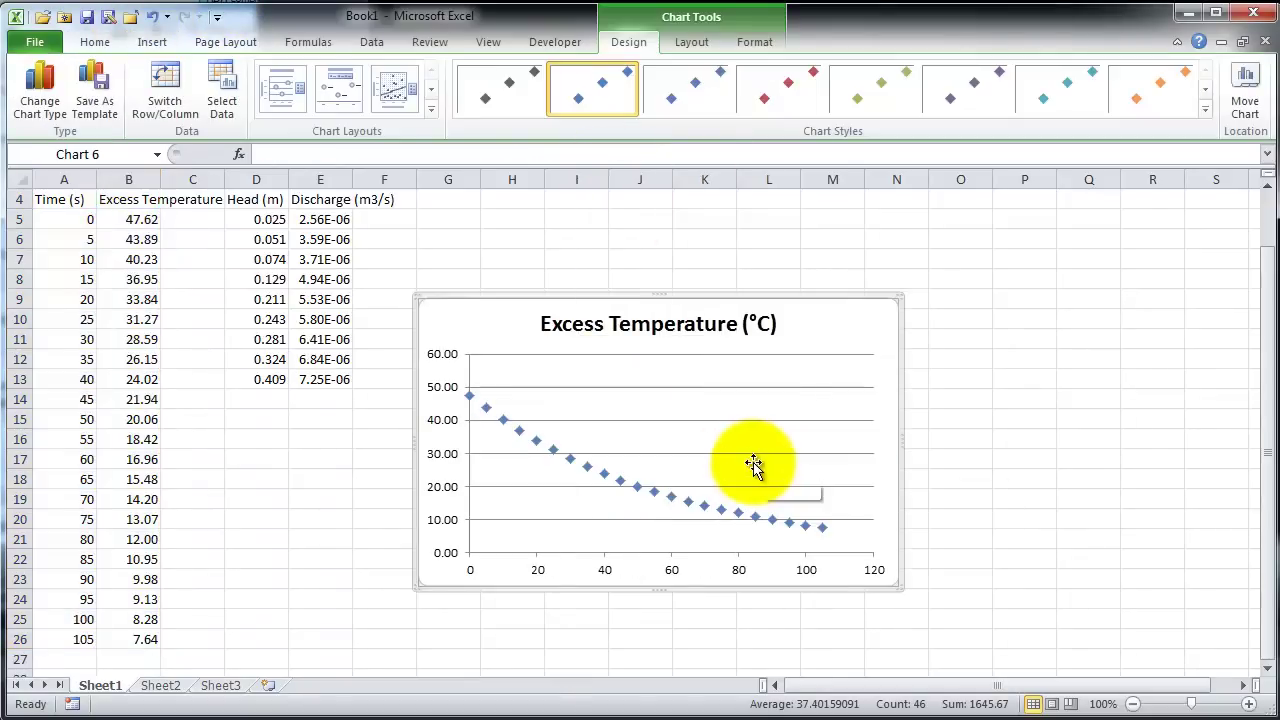
# - Change the chart title to "Data Set 1: Transient Cooling of a Square Plate"
pyautogui.click(766, 318)
pyautogui.moveTo(780, 320); pyautogui.dragTo(536, 325)
pyautogui.write('D')
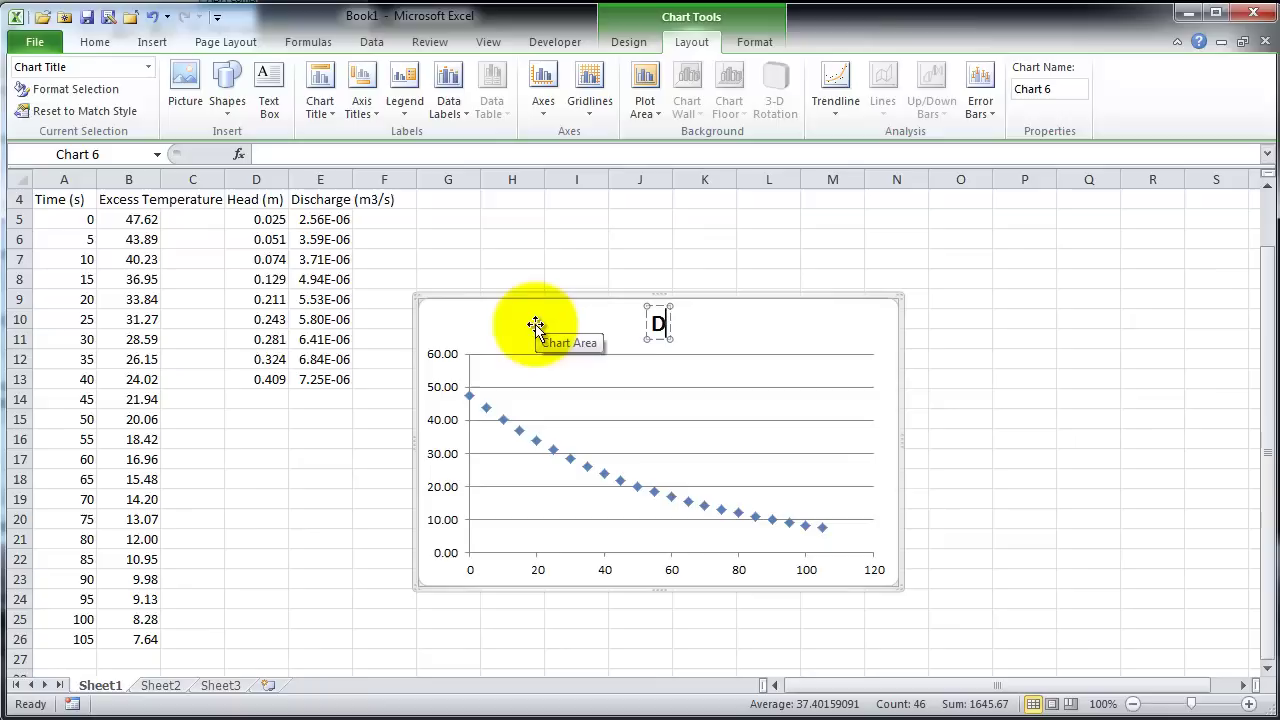
pyautogui.write('ata Set')
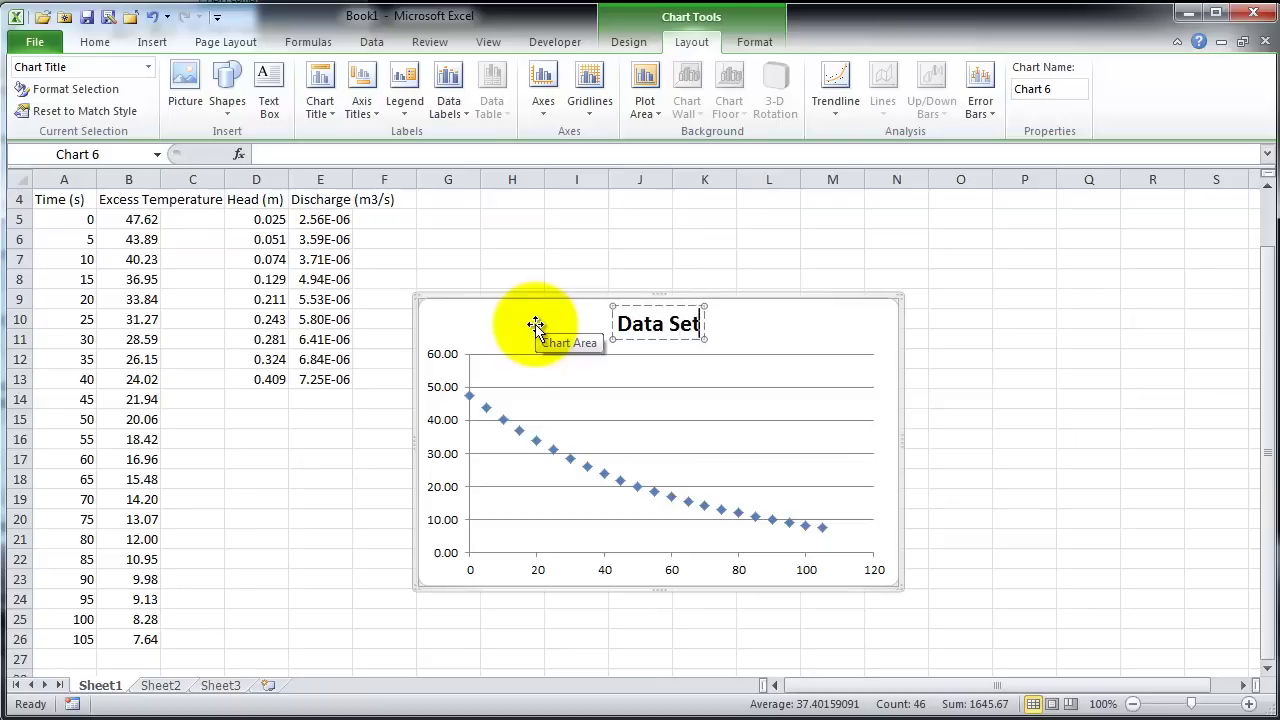
pyautogui.write(' 1:')
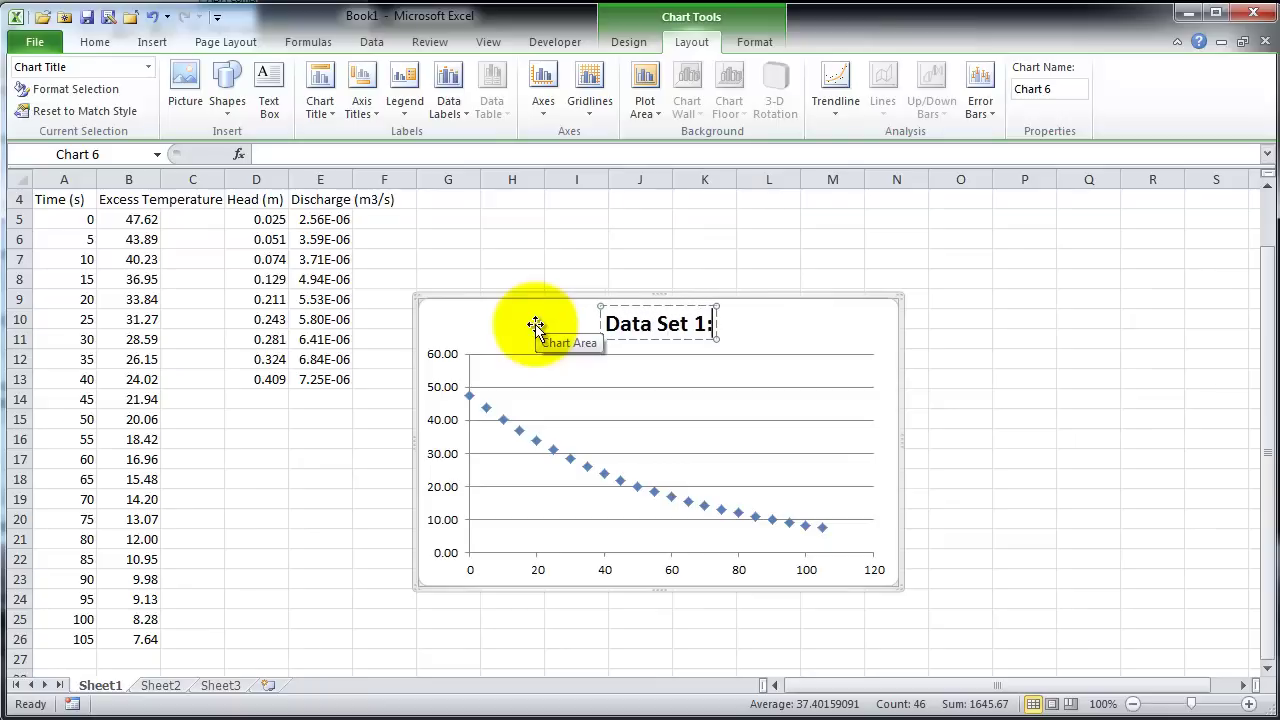
pyautogui.write(' Transient')
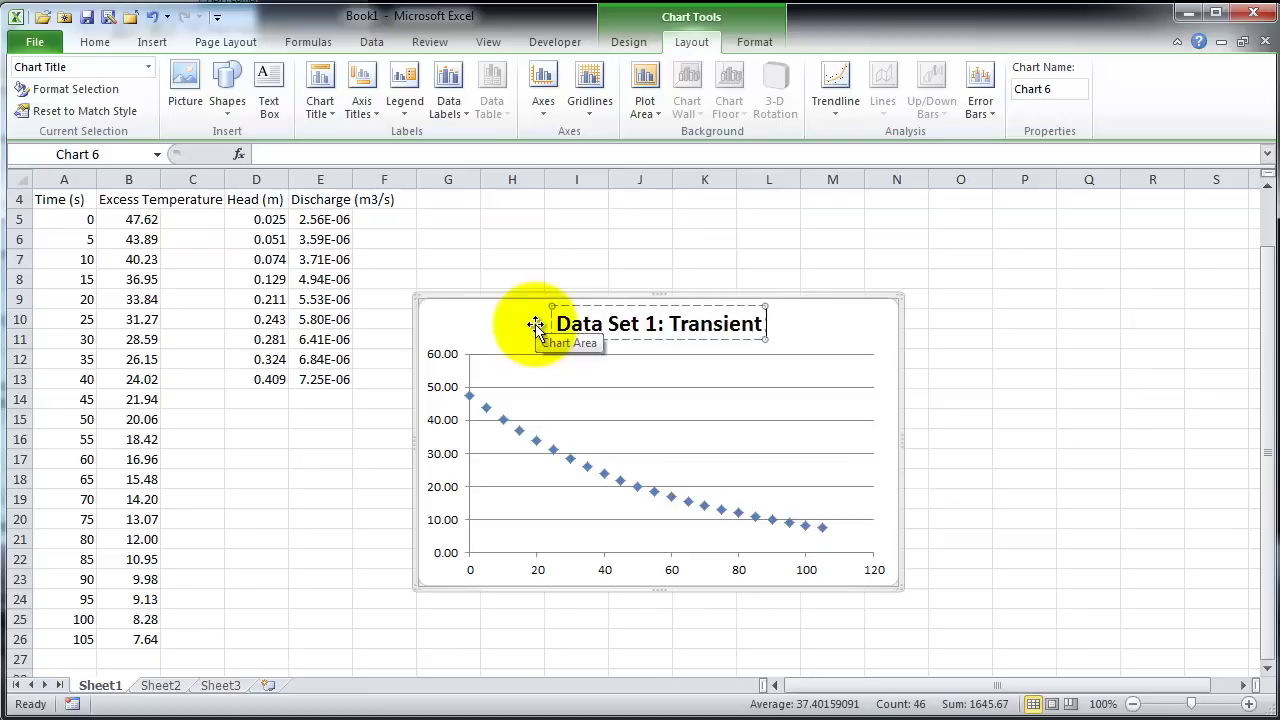
pyautogui.write(' Cooling')
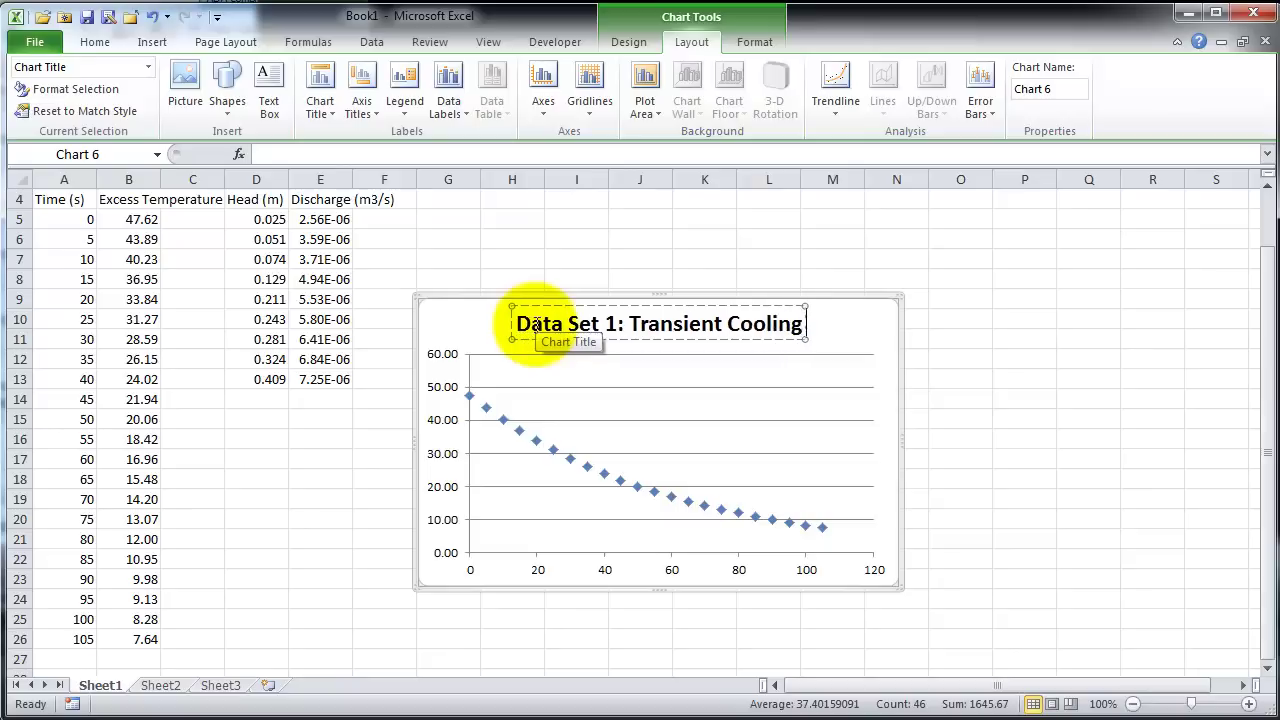
pyautogui.write(' of a Square')
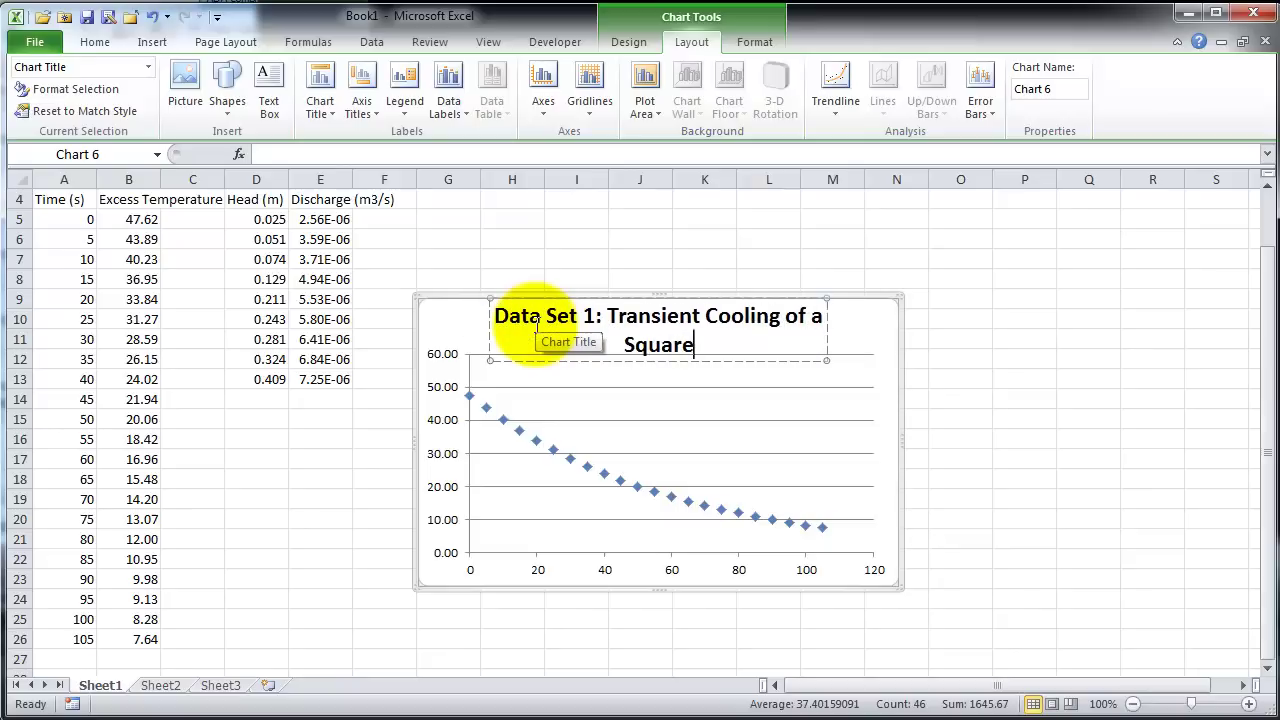
pyautogui.write(' Plate')
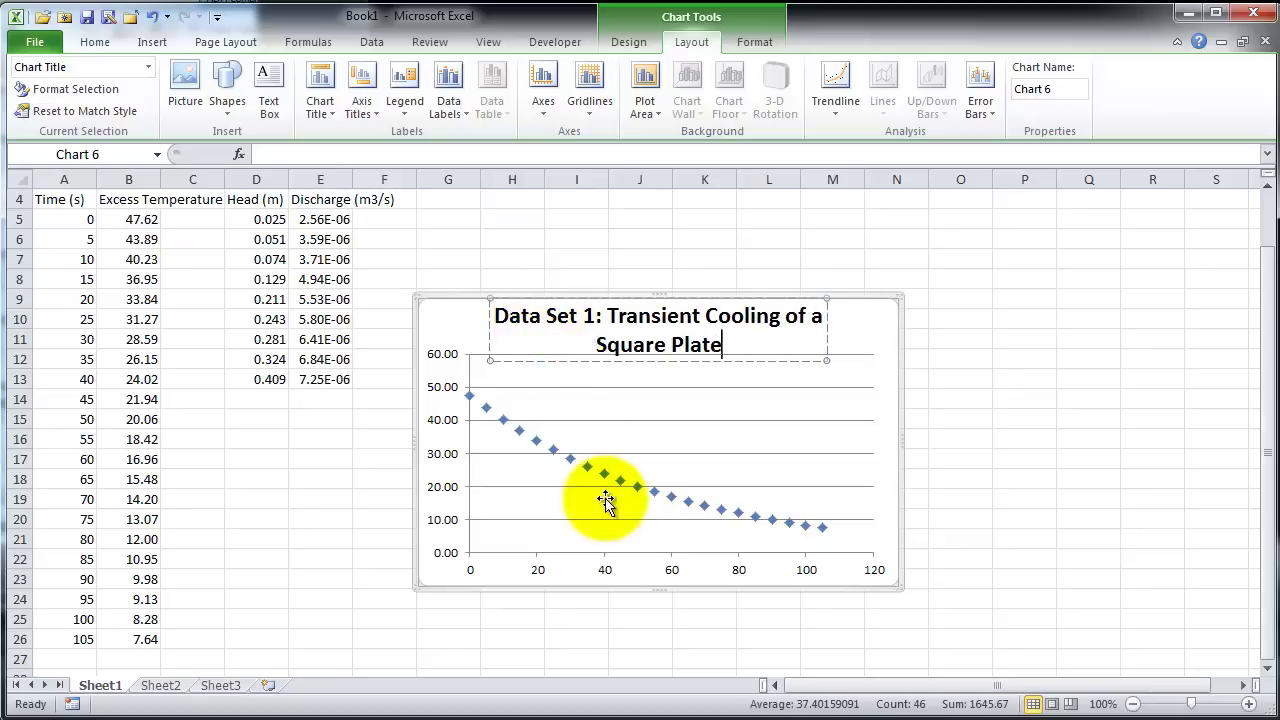
pyautogui.click(606, 500)
# - Add a title below the chart's horizontal axis reading "Time"
pyautogui.click(361, 105)
pyautogui.moveTo(470, 135)
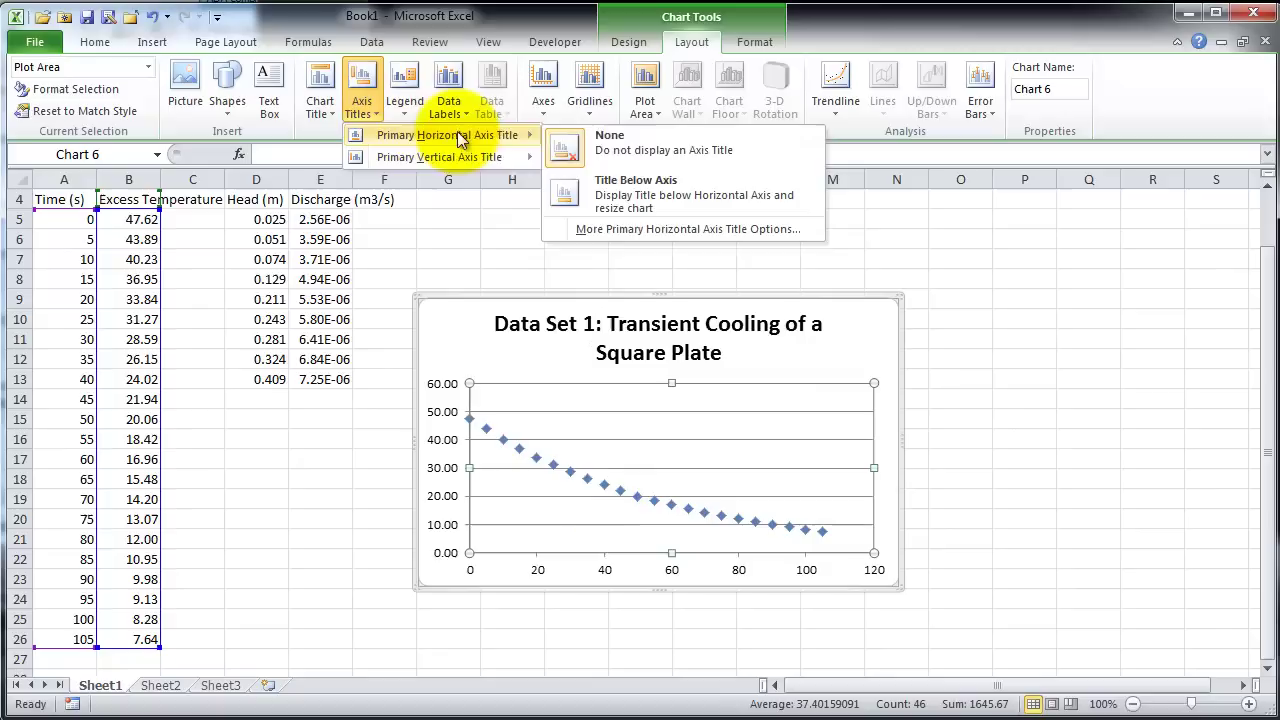
pyautogui.click(634, 205)
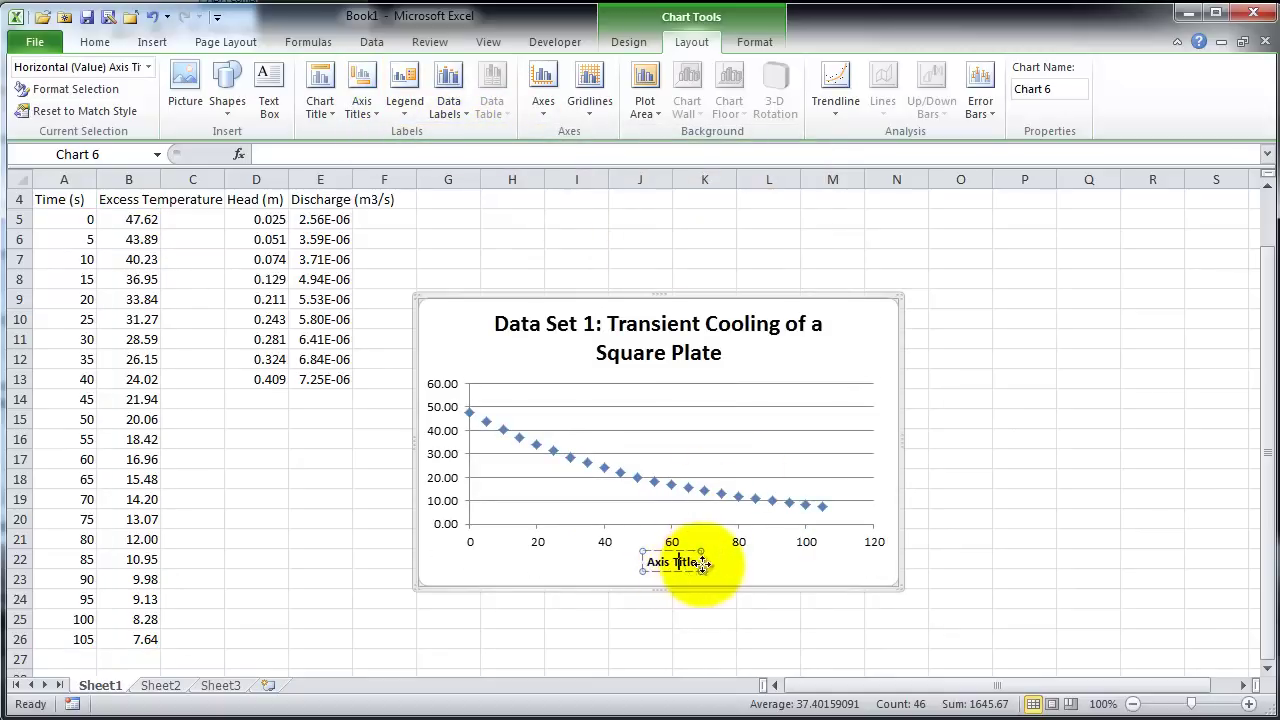
pyautogui.moveTo(695, 560); pyautogui.dragTo(643, 563)
pyautogui.write('Time')
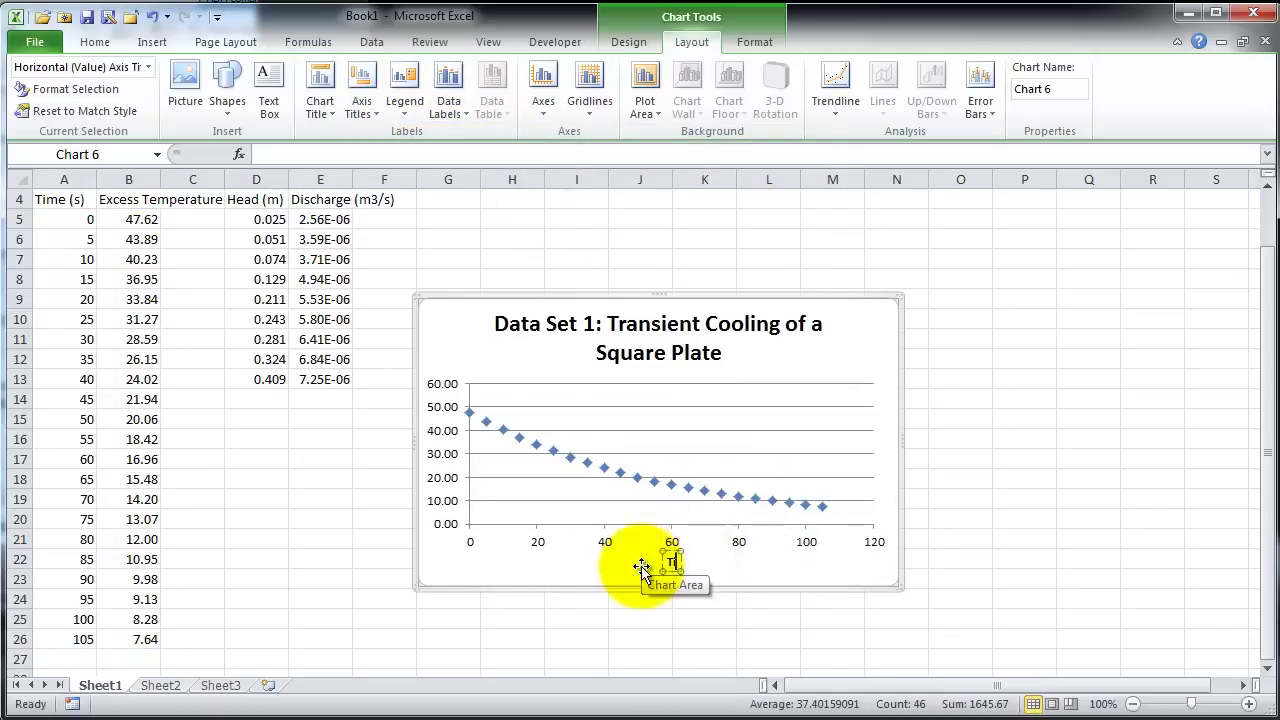
pyautogui.click(630, 566)
# - Add a rotated title reading "Excess Temperature" to the chart's vertical axis
pyautogui.click(364, 110)
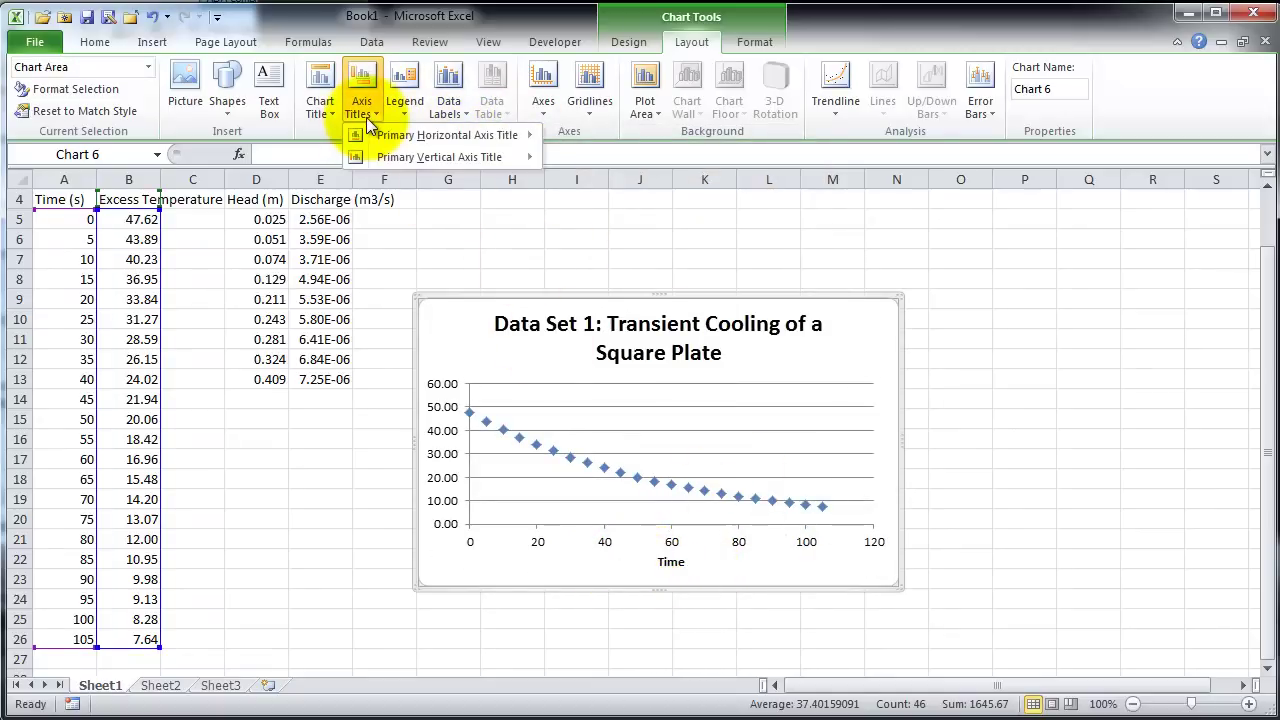
pyautogui.moveTo(397, 157)
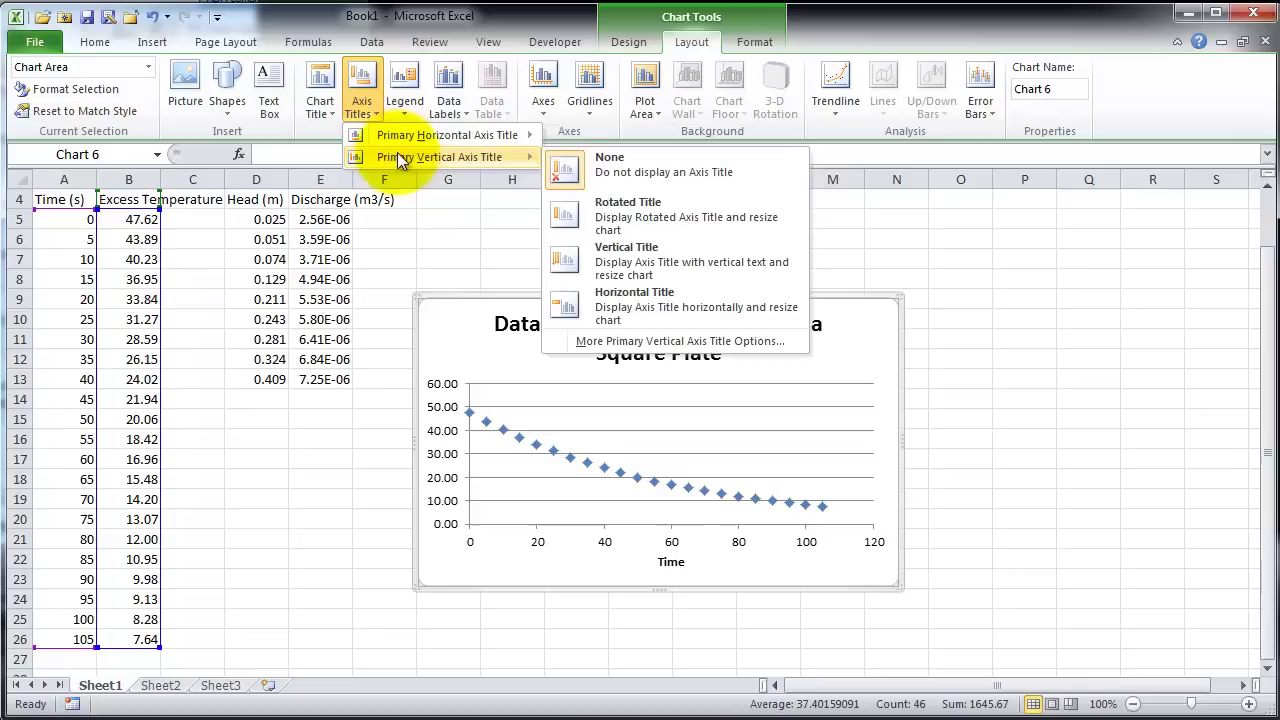
pyautogui.click(645, 210)
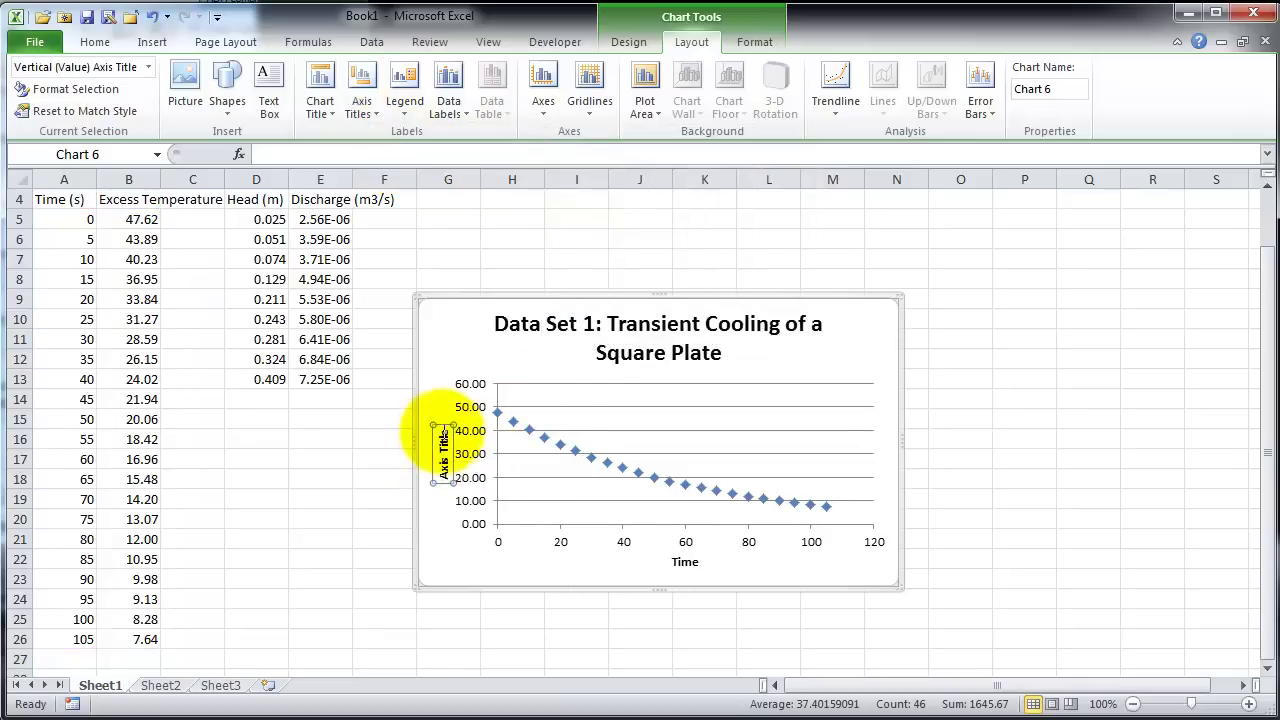
pyautogui.moveTo(443, 429); pyautogui.dragTo(443, 480)
pyautogui.write('Excess Te')
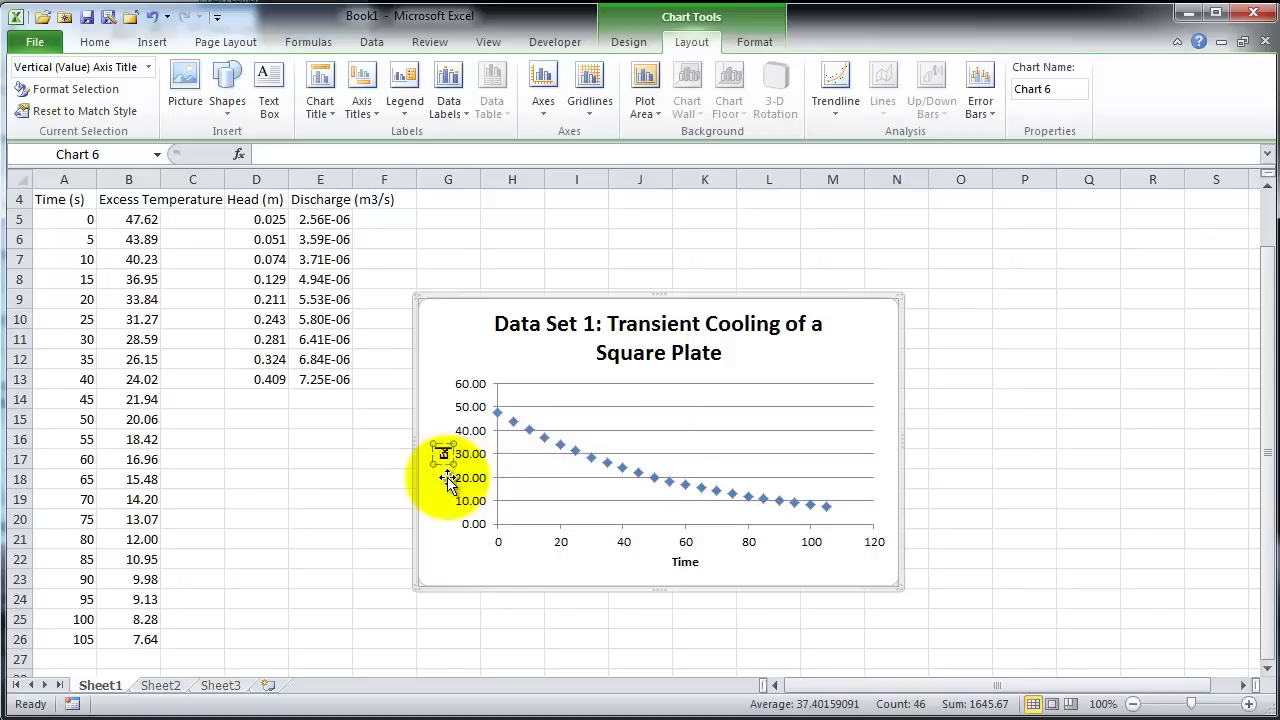
pyautogui.write('mperature')
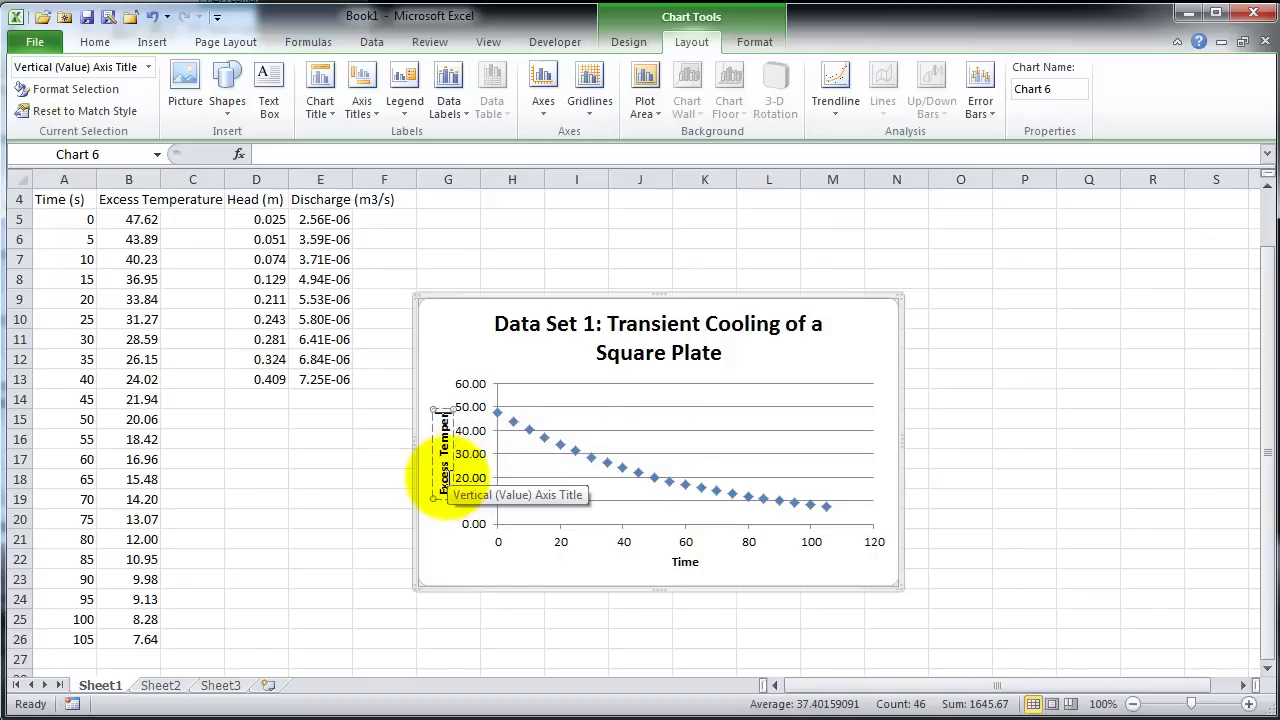
pyautogui.click(909, 464)
# - Move the chart to its own new sheet named "Data Set 1"
pyautogui.rightClick(832, 296)
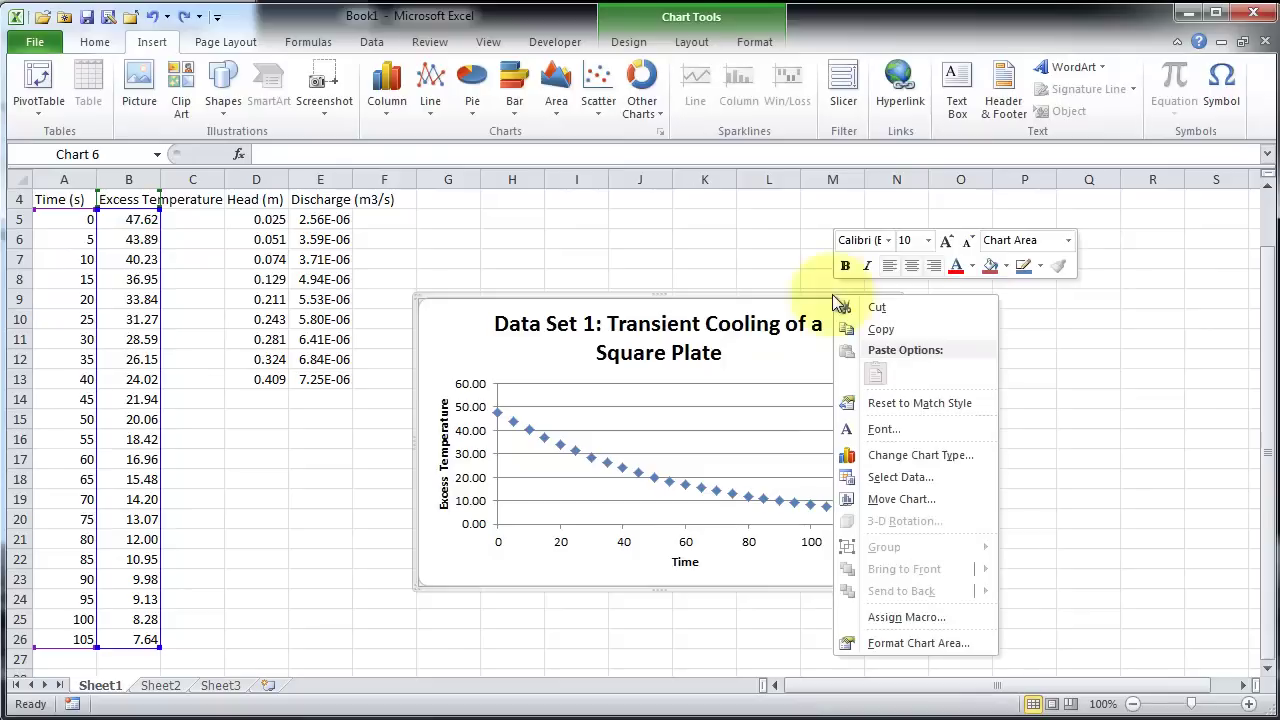
pyautogui.click(887, 499)
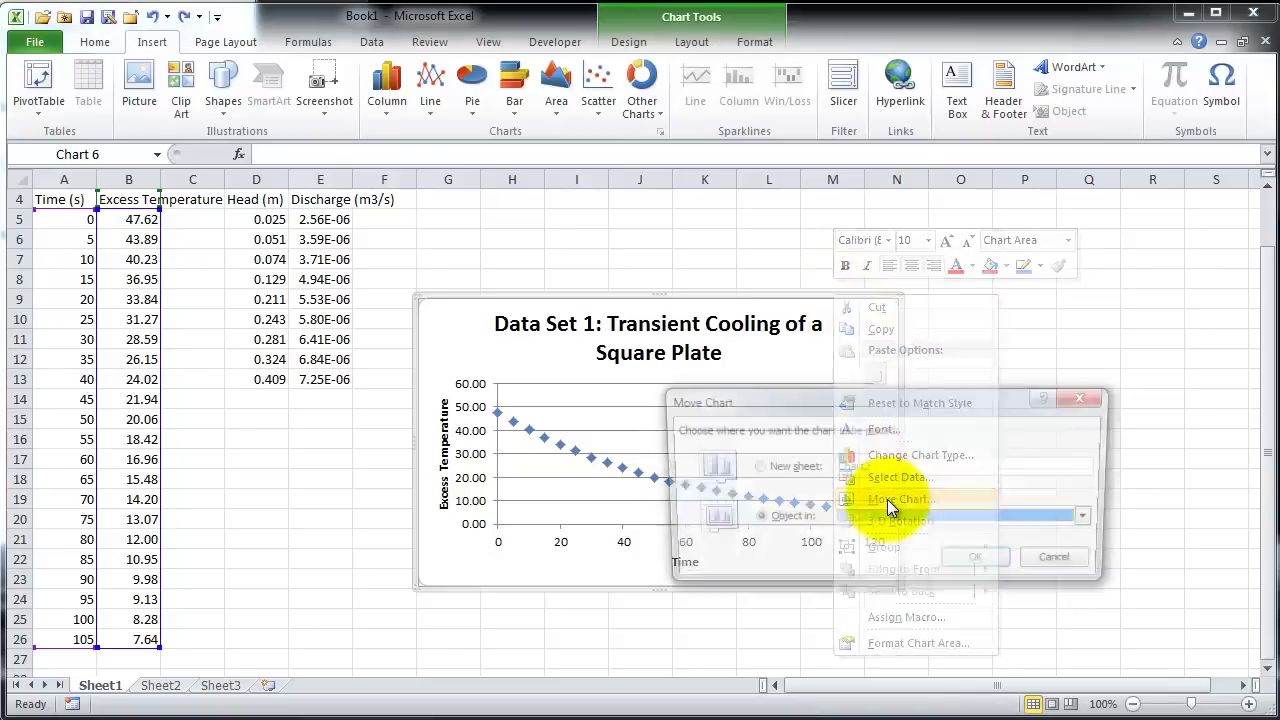
pyautogui.click(755, 469)
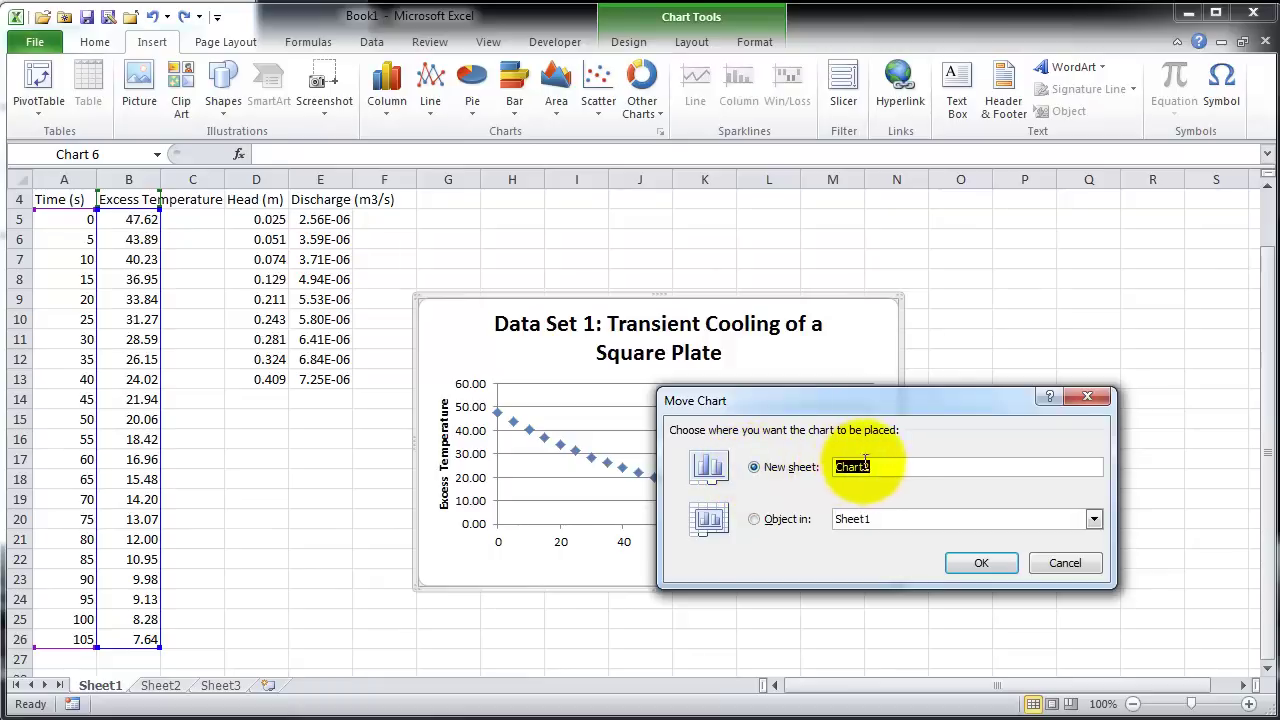
pyautogui.write('Data Set')
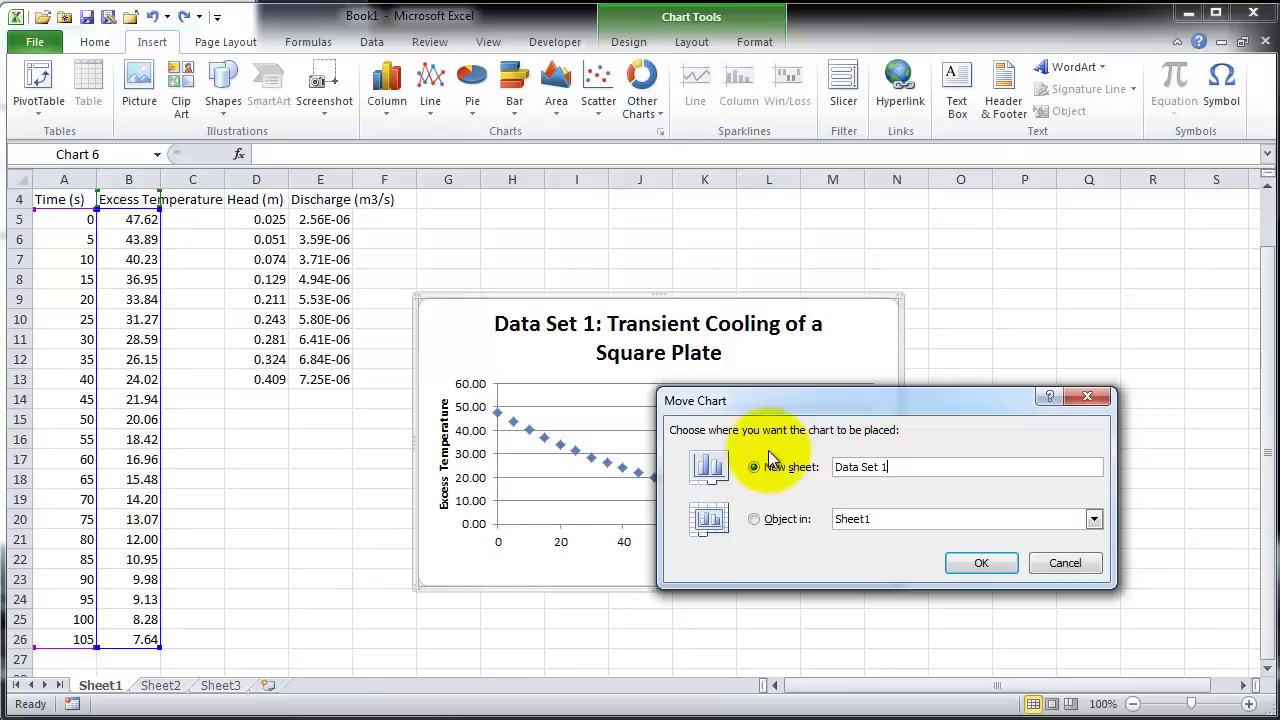
pyautogui.press('Return')
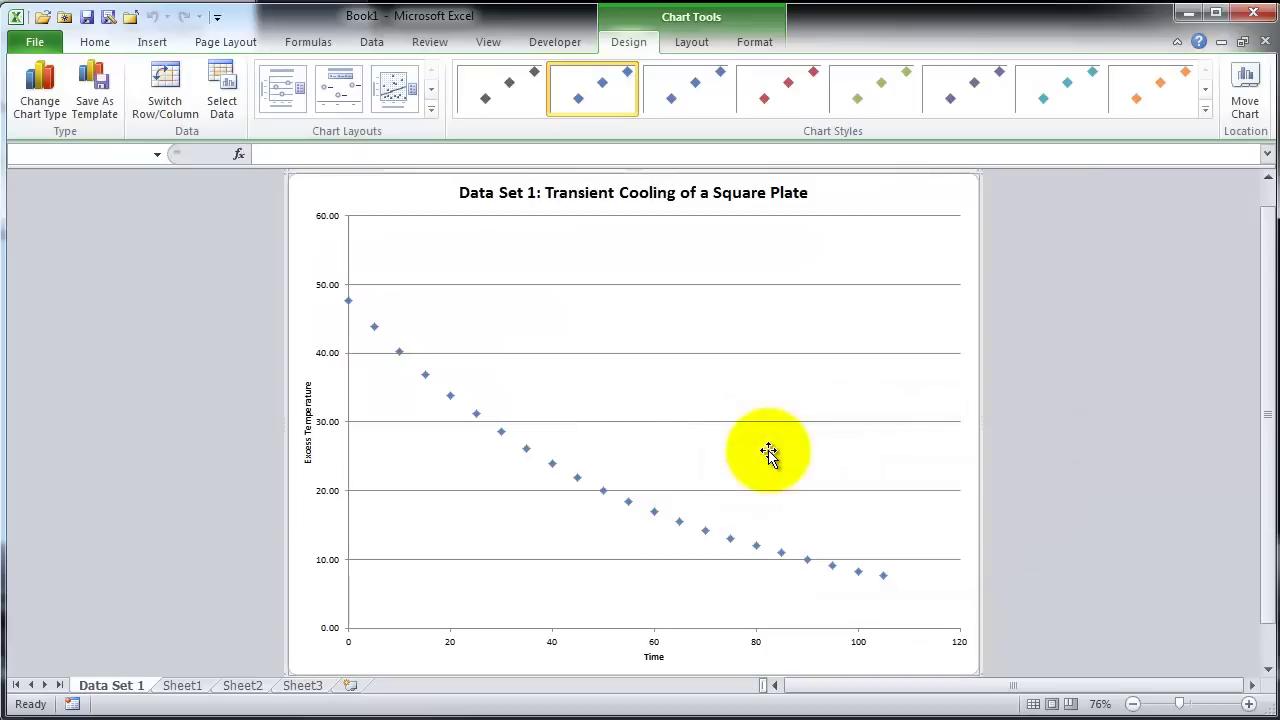
# - Add an exponential trendline with its equation and R-squared value to the Data Set 1 series and move that label above the curve's end
pyautogui.click(654, 514)
pyautogui.rightClick(654, 514)
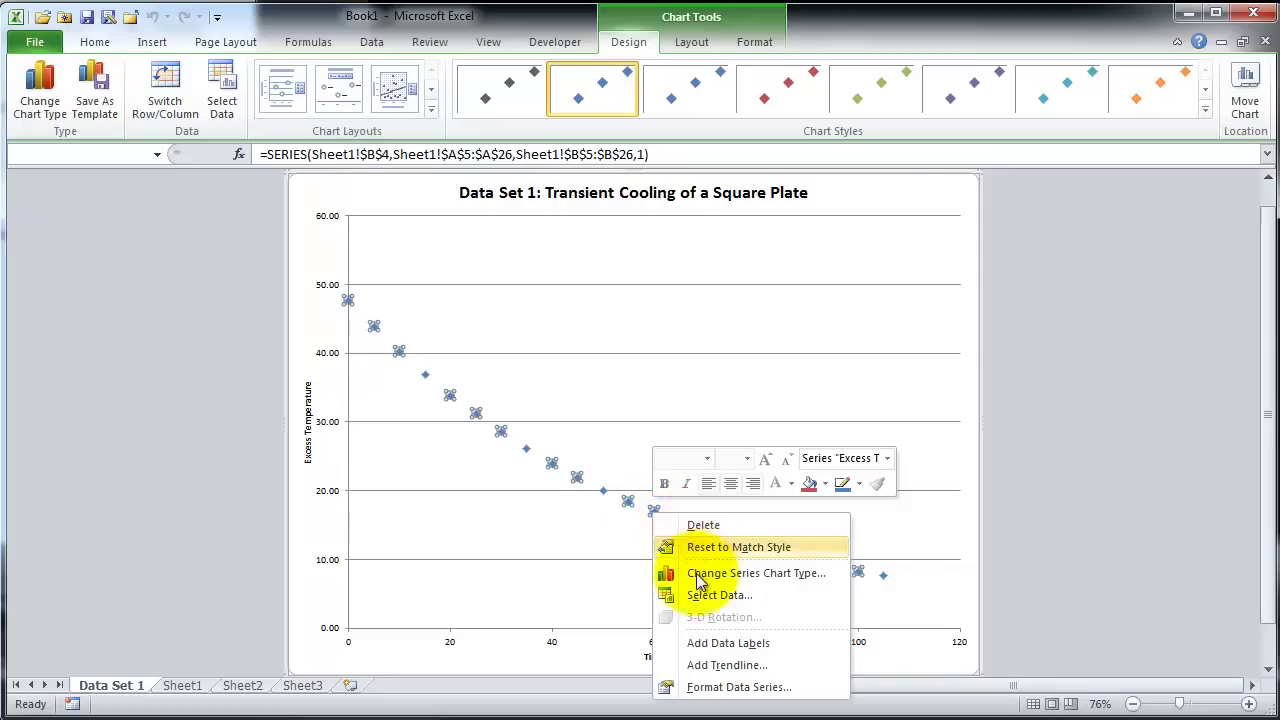
pyautogui.click(739, 673)
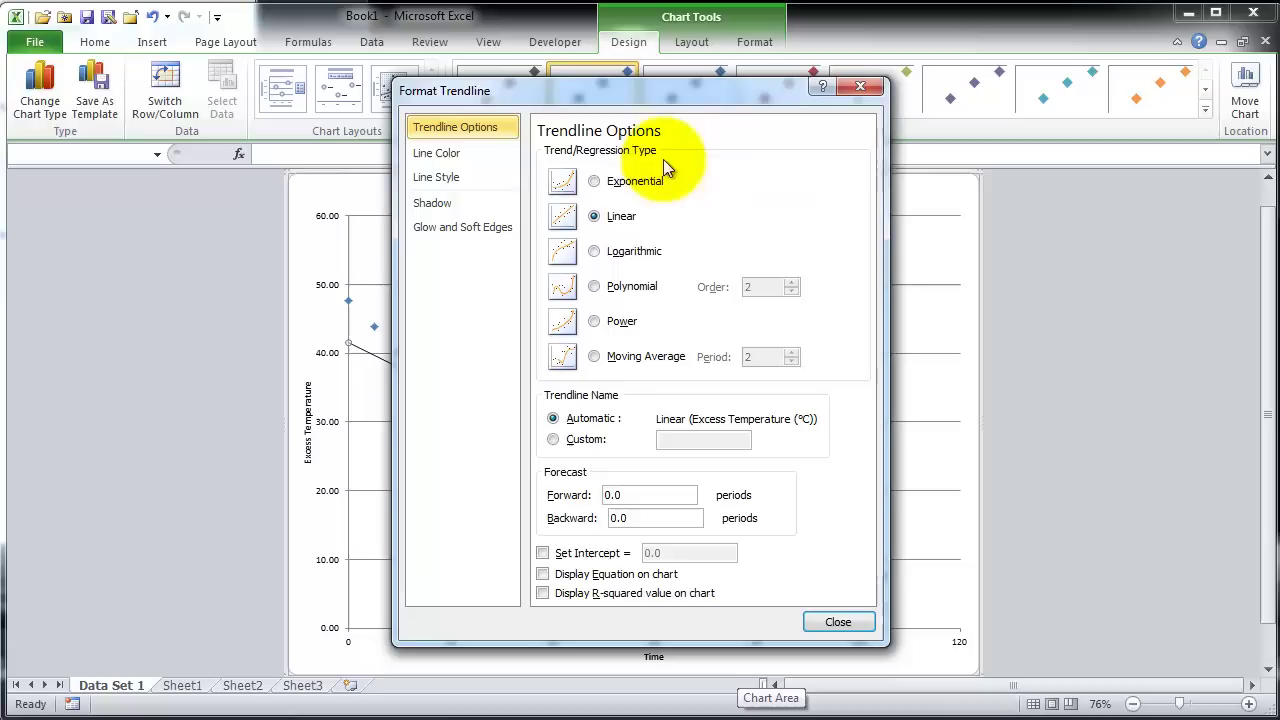
pyautogui.click(594, 181)
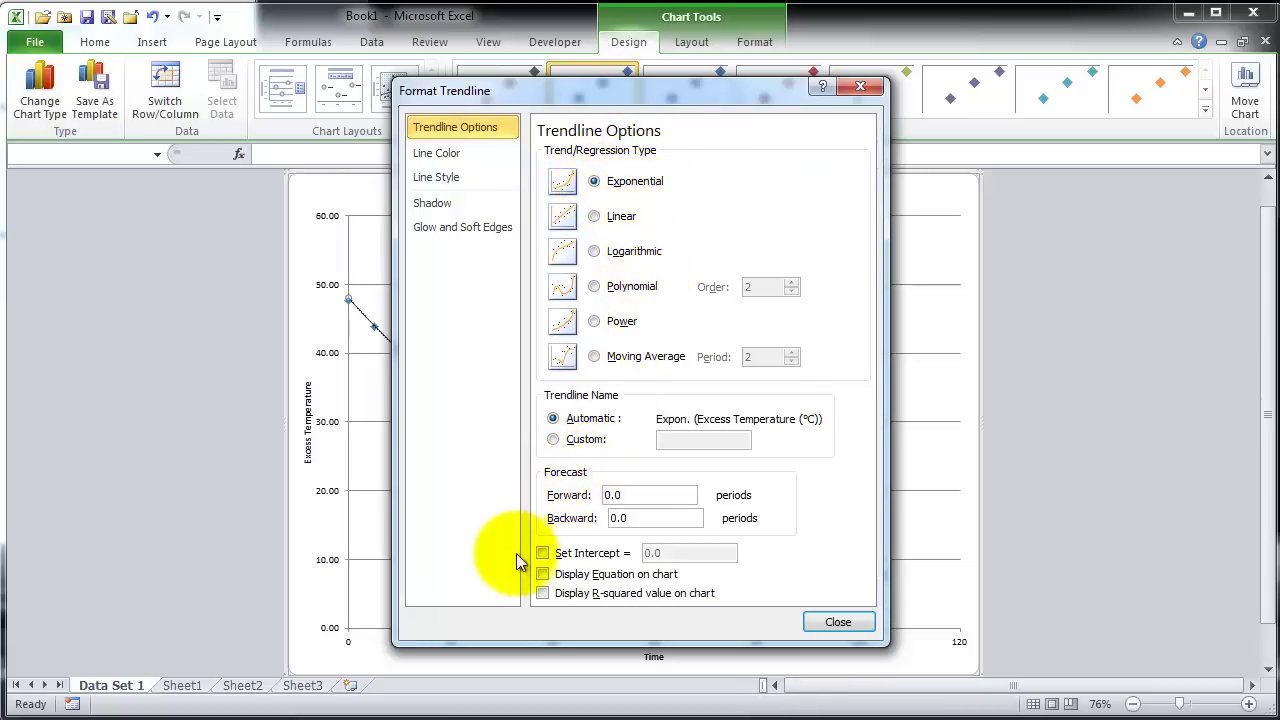
pyautogui.click(543, 574)
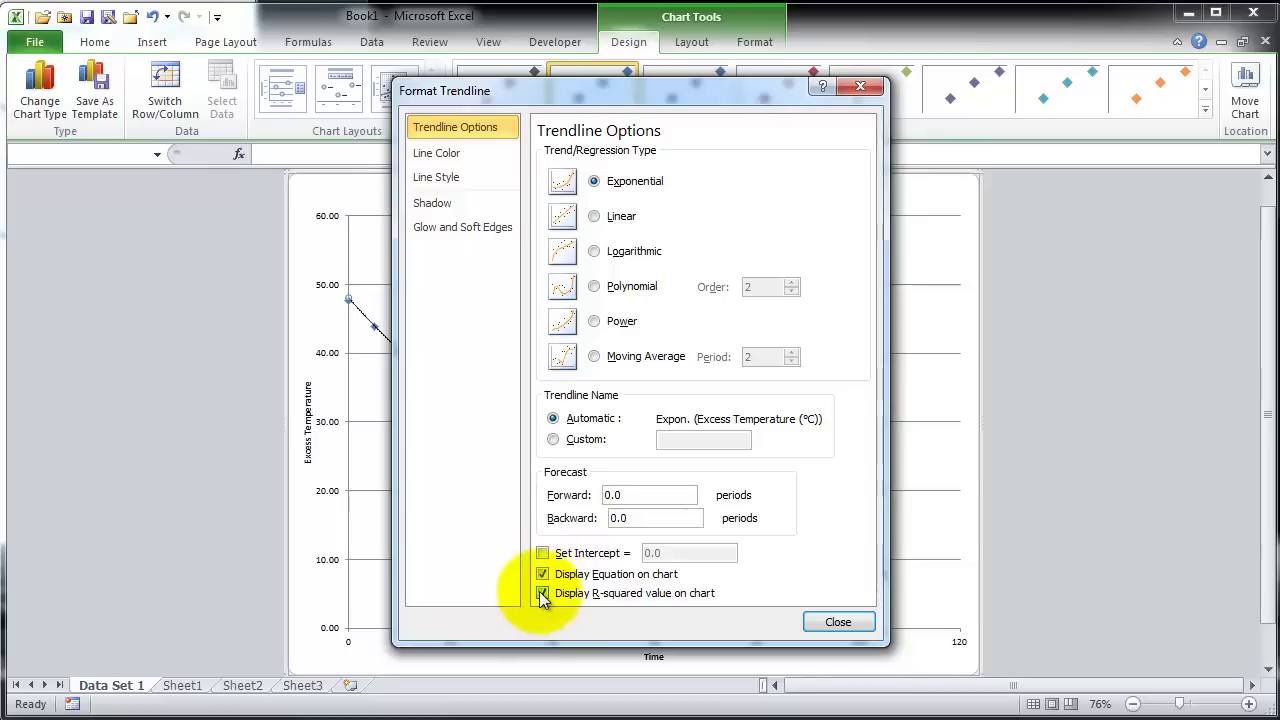
pyautogui.click(833, 624)
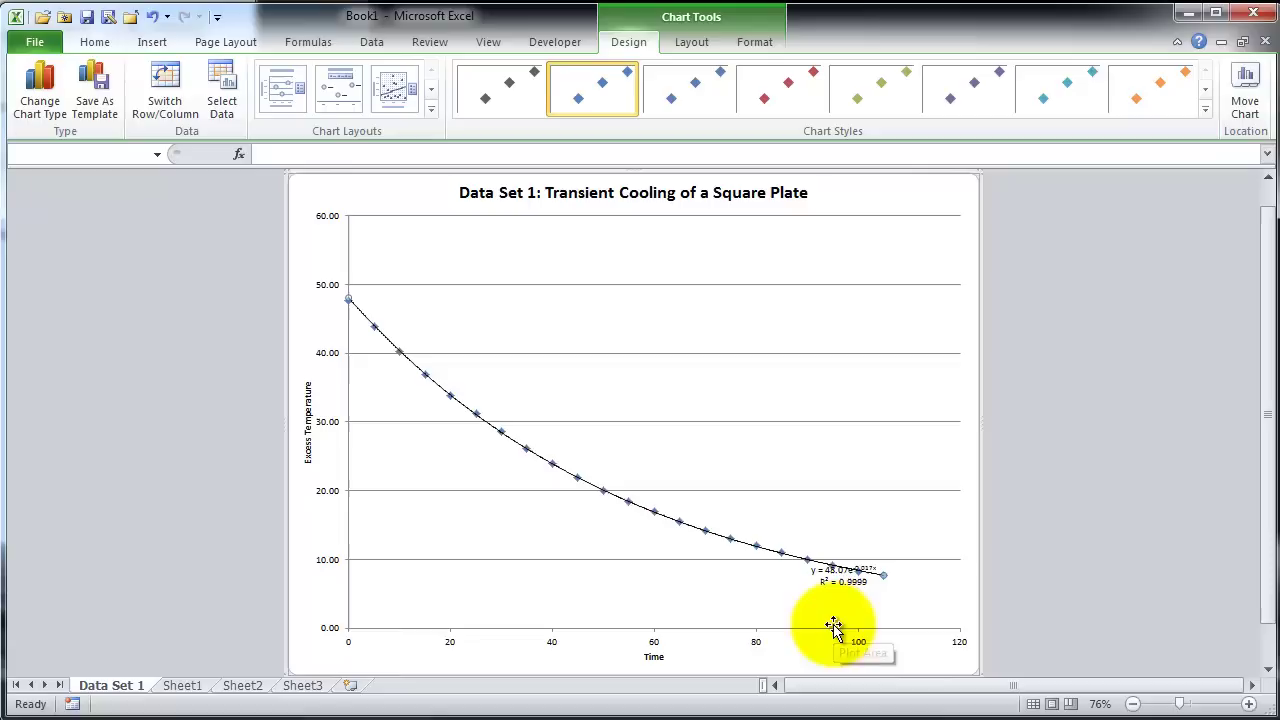
pyautogui.moveTo(843, 578); pyautogui.dragTo(851, 521)
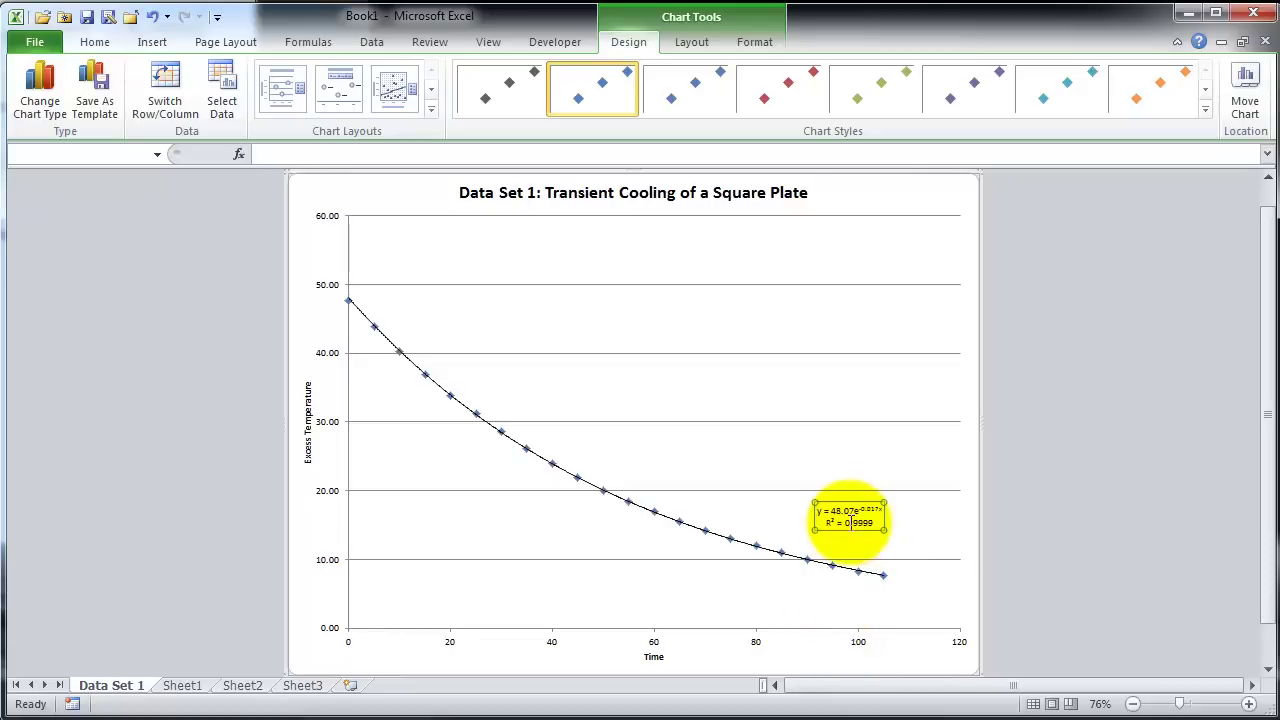
pyautogui.click(914, 562)
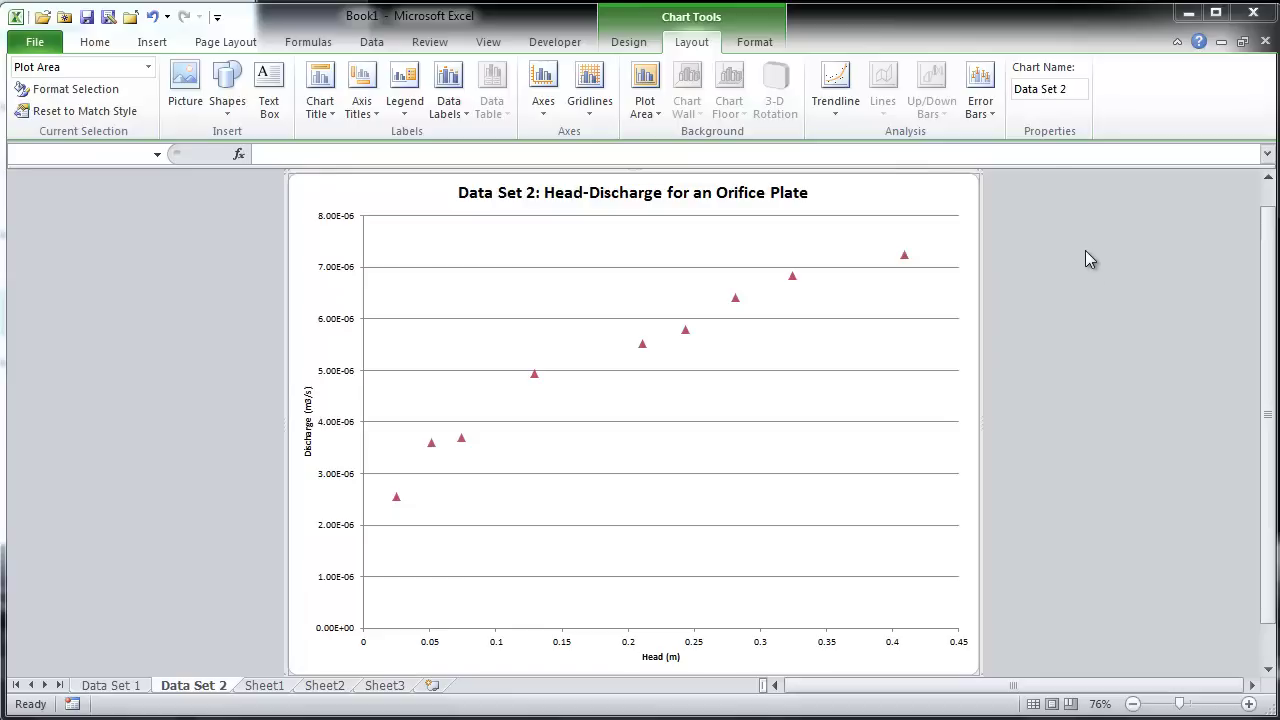
# - Add a linear trendline with its equation and R-squared value to the Data Set 2 chart and place the label below the line
pyautogui.click(838, 112)
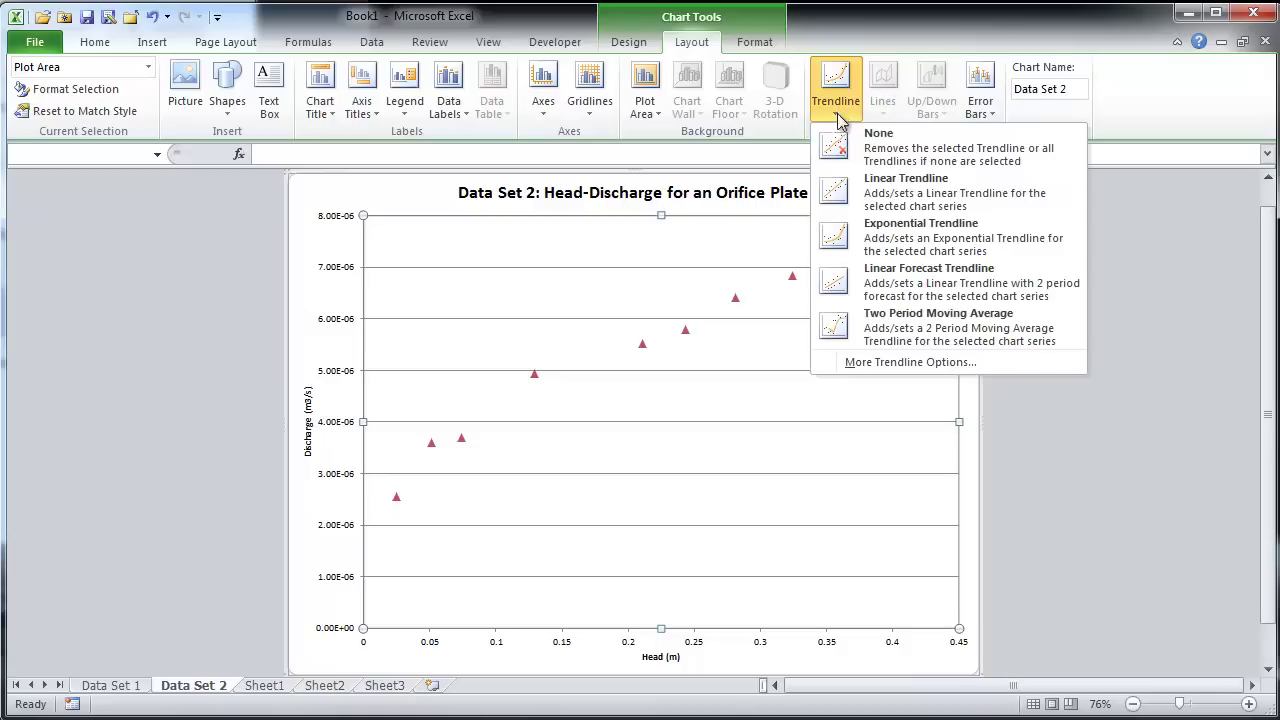
pyautogui.click(858, 195)
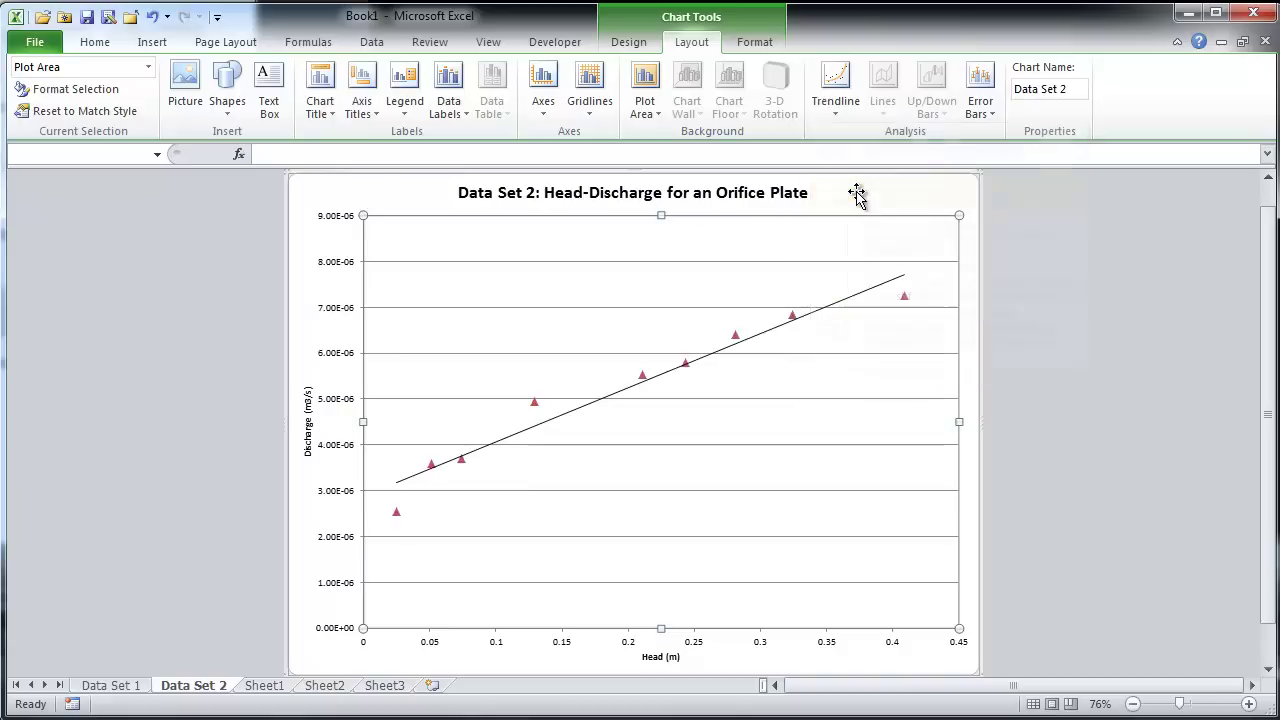
pyautogui.click(870, 295)
pyautogui.rightClick(870, 295)
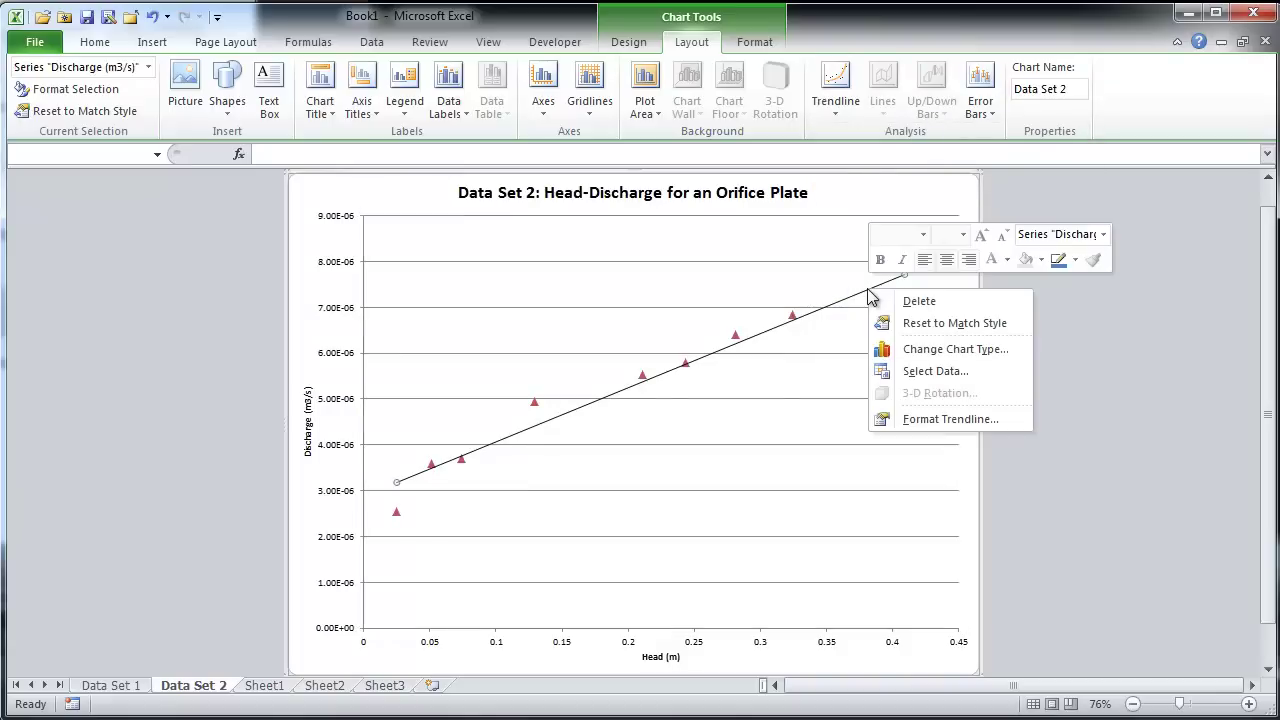
pyautogui.click(978, 426)
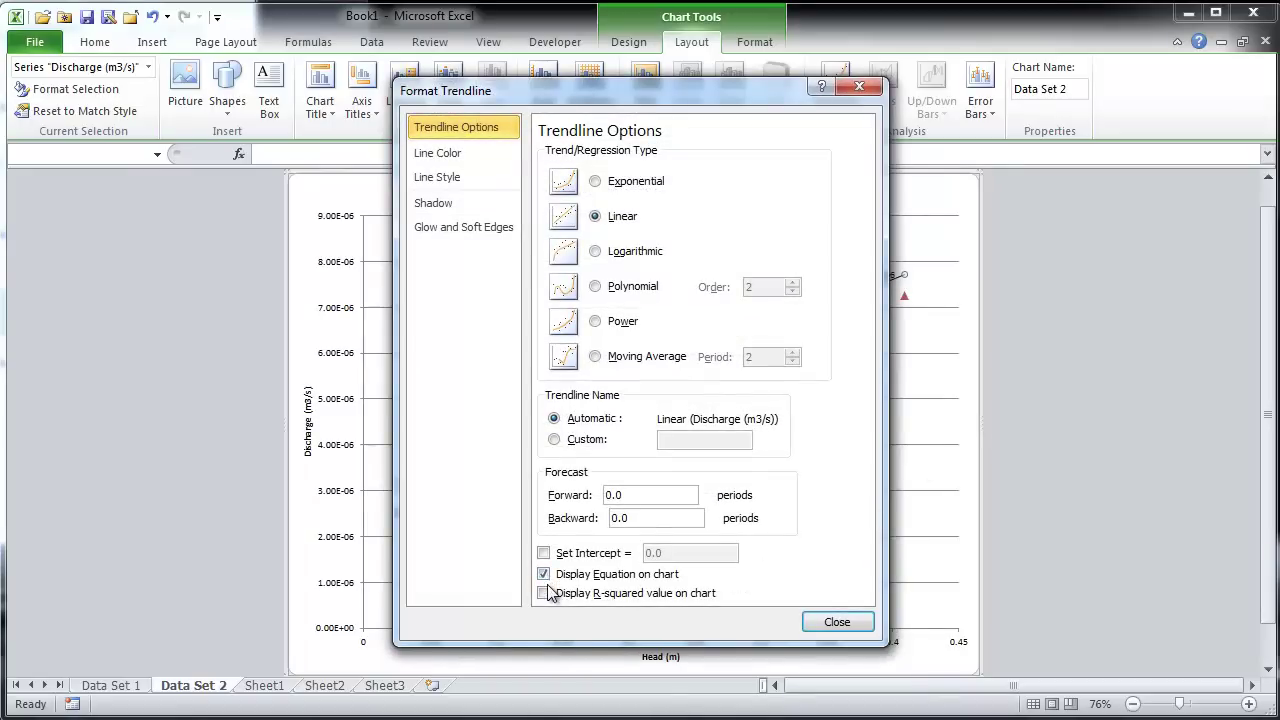
pyautogui.click(545, 593)
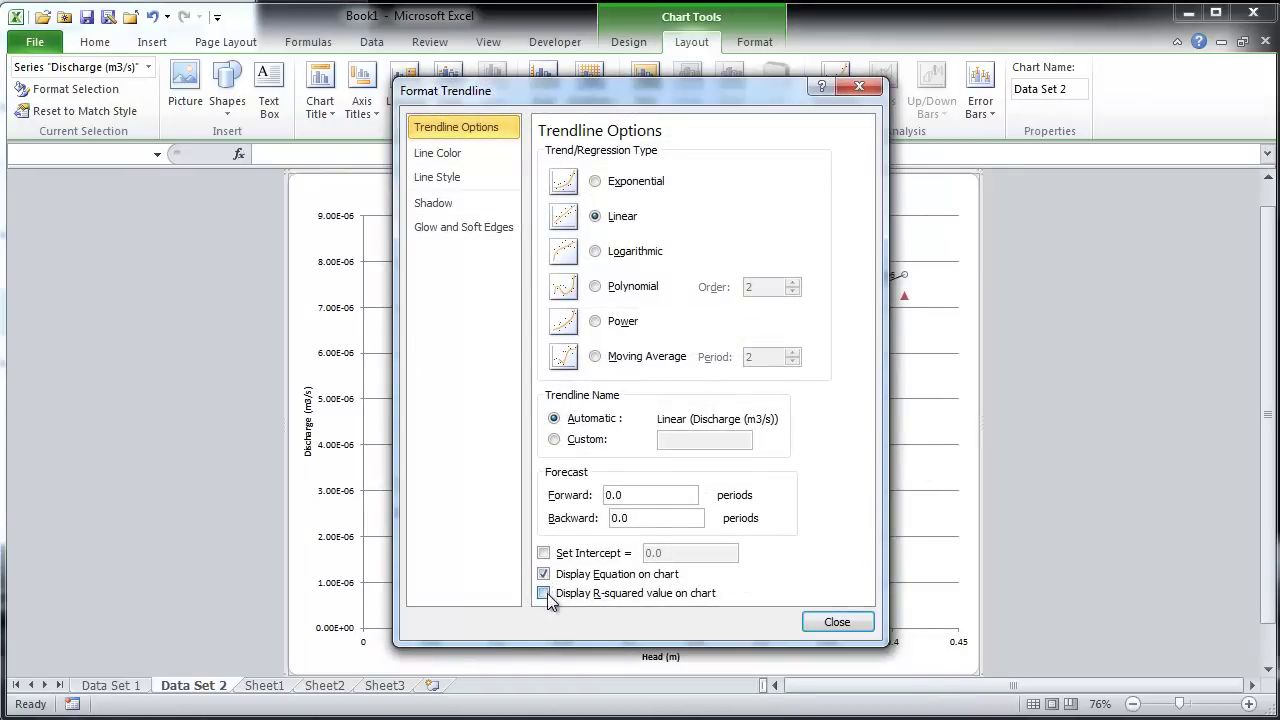
pyautogui.click(837, 622)
pyautogui.click(853, 270)
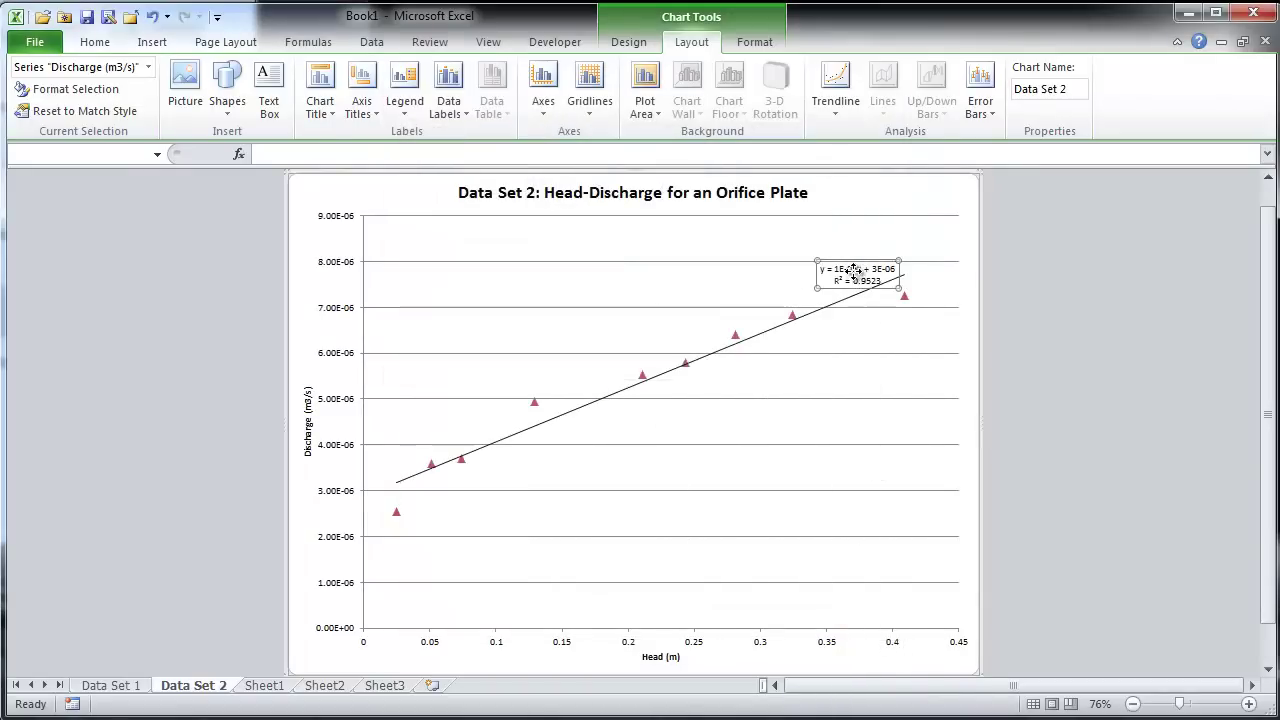
pyautogui.moveTo(853, 270); pyautogui.dragTo(849, 392)
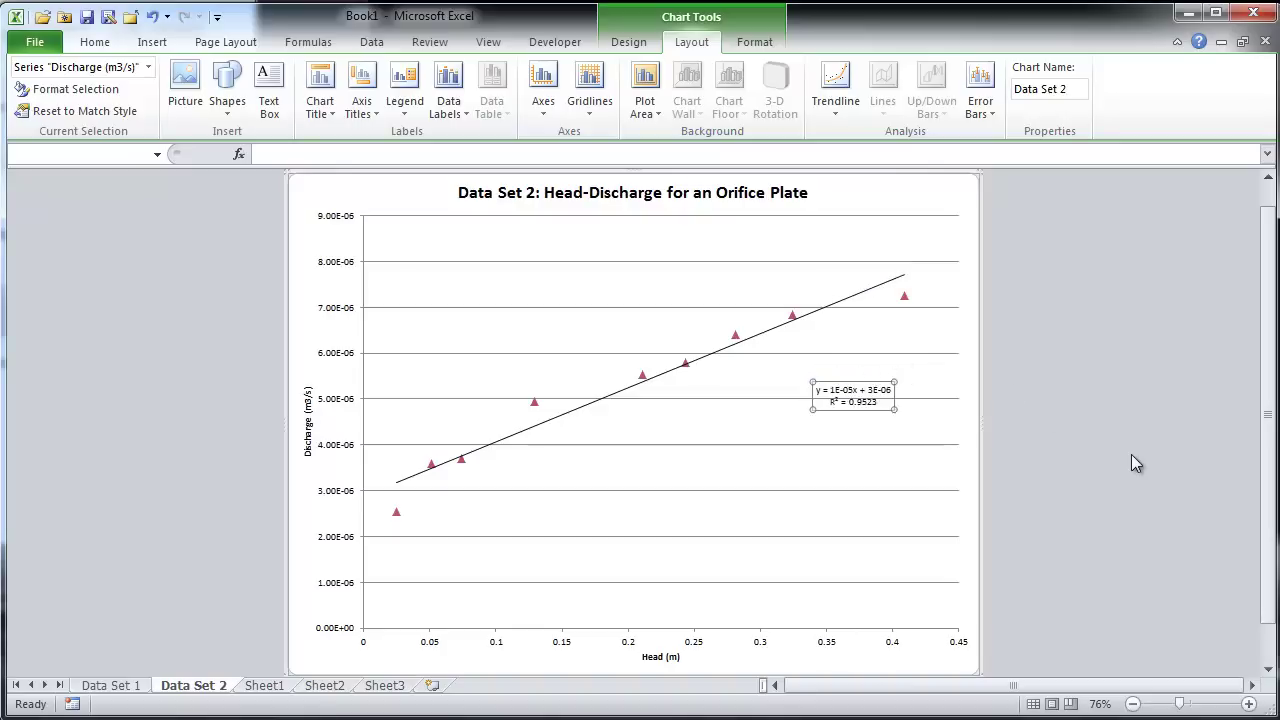
# - Add an exponential trendline with equation and R-squared value to the discharge series and place its label under the linear one
pyautogui.click(836, 104)
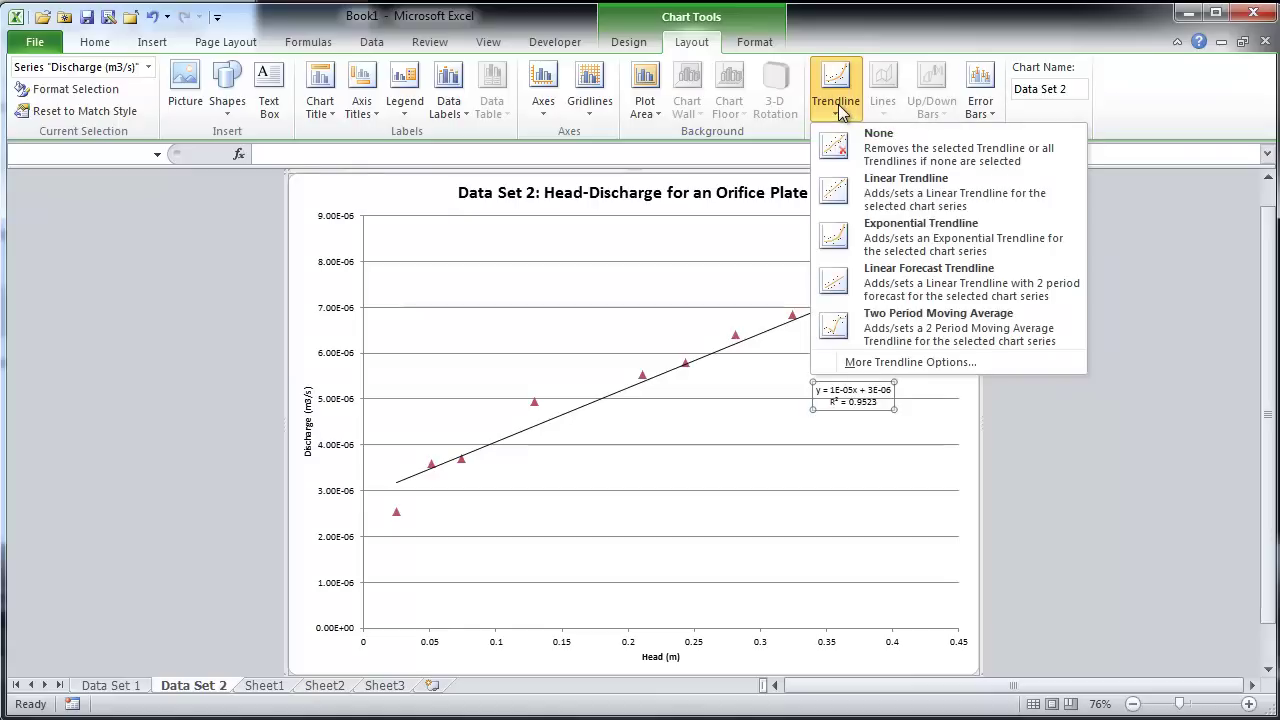
pyautogui.click(877, 245)
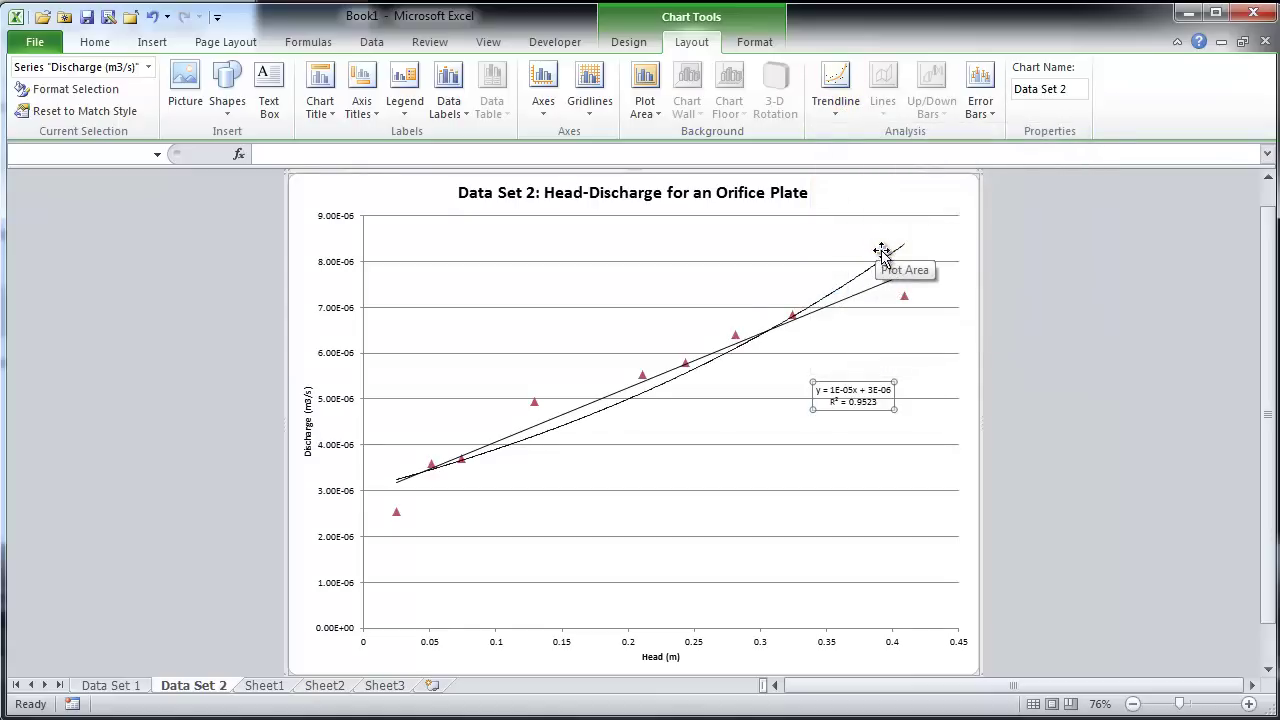
pyautogui.moveTo(862, 250); pyautogui.dragTo(849, 434)
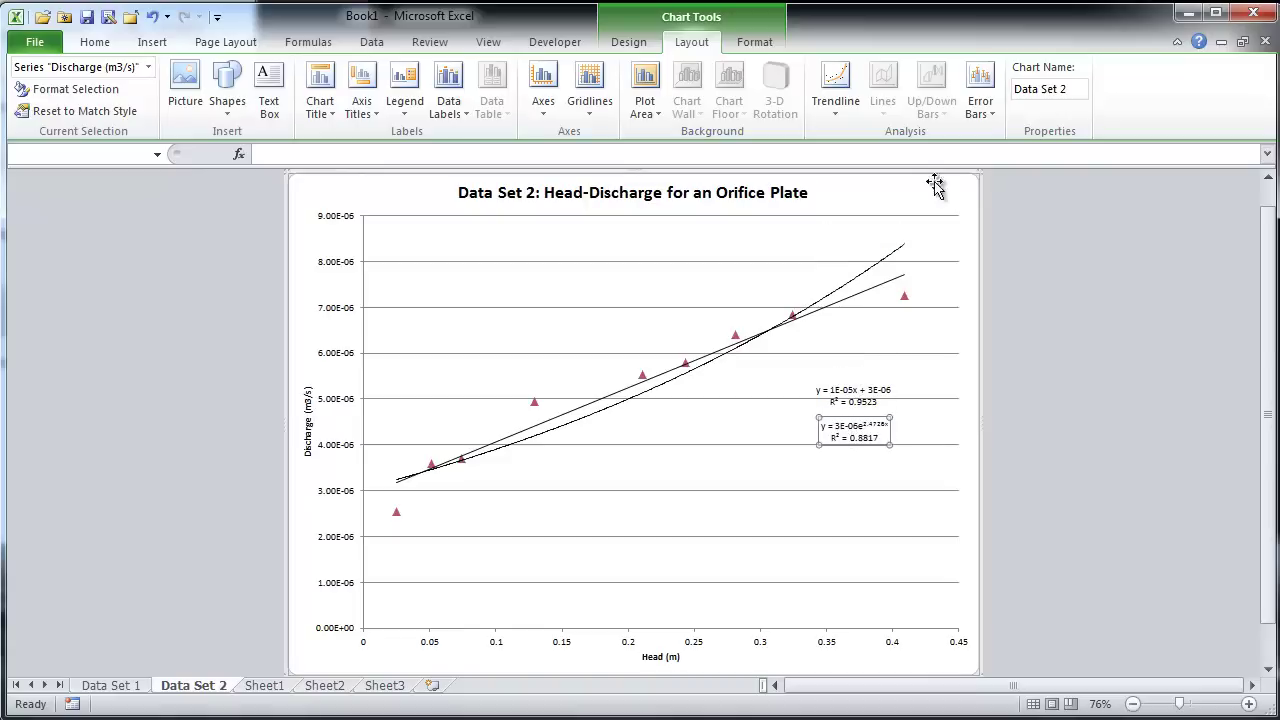
# - Add a logarithmic trendline with equation and R-squared value to the discharge series, placing its label under the exponential one
pyautogui.click(838, 100)
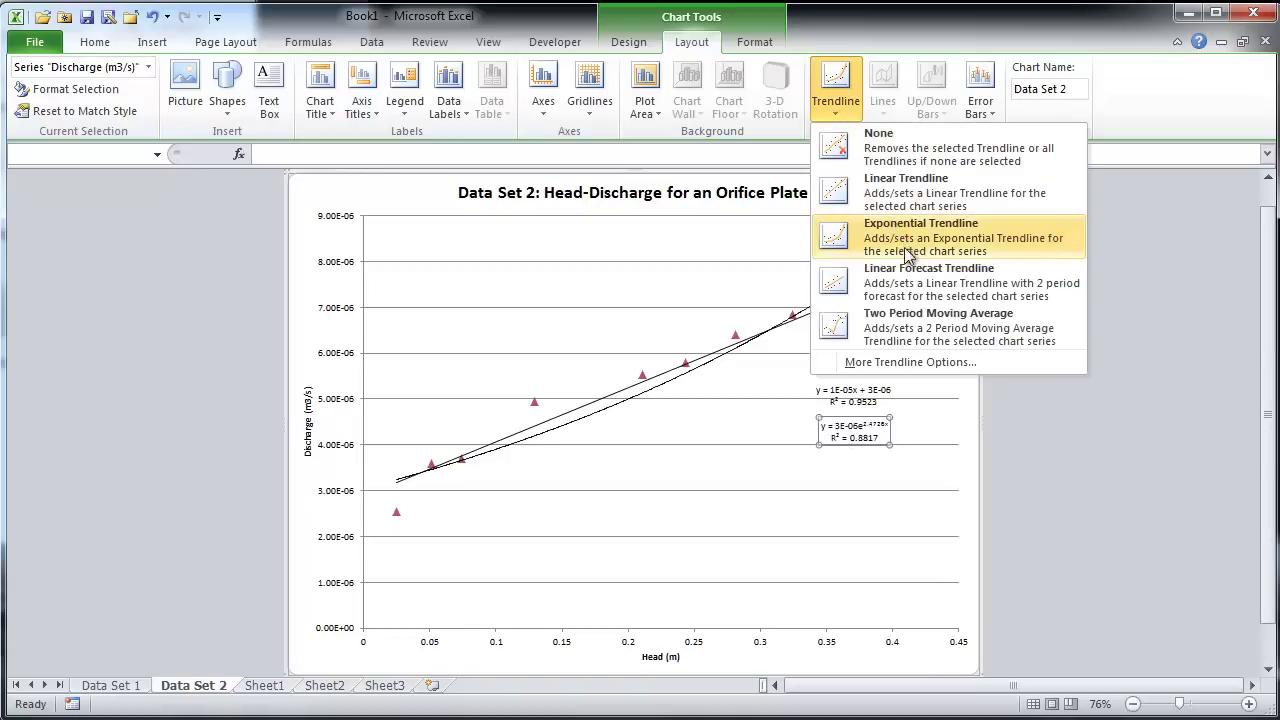
pyautogui.click(905, 362)
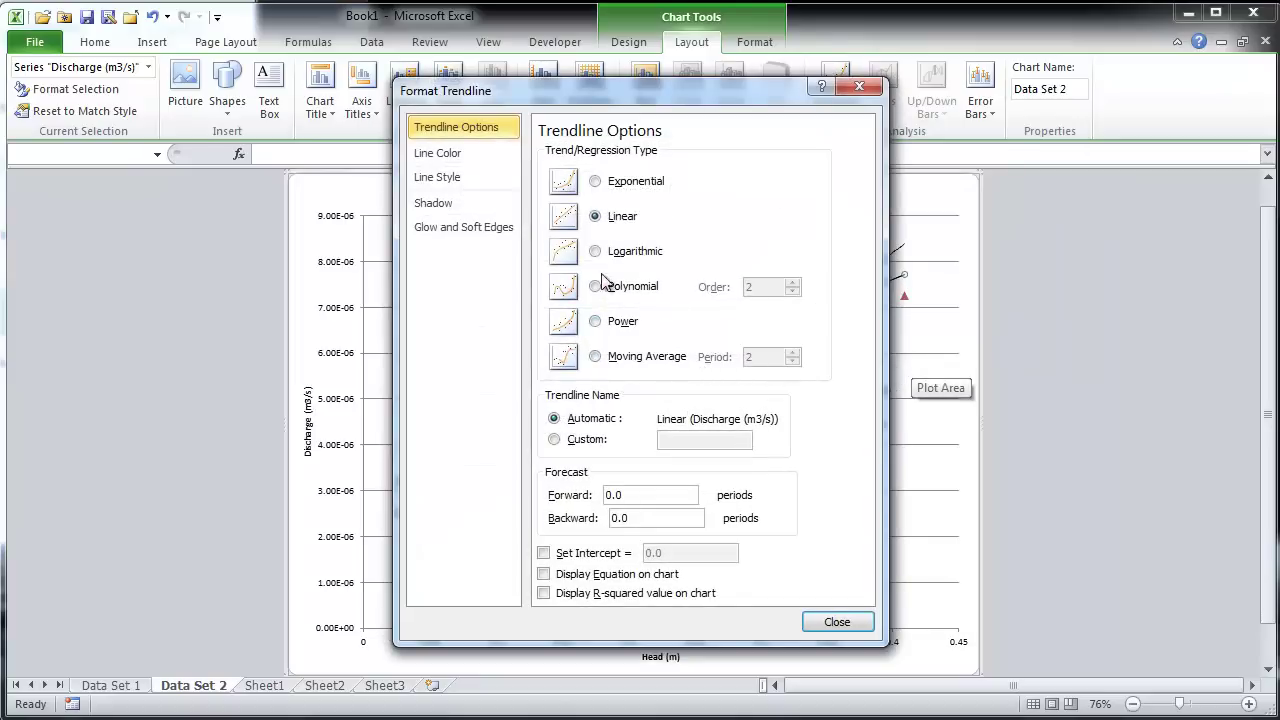
pyautogui.click(595, 251)
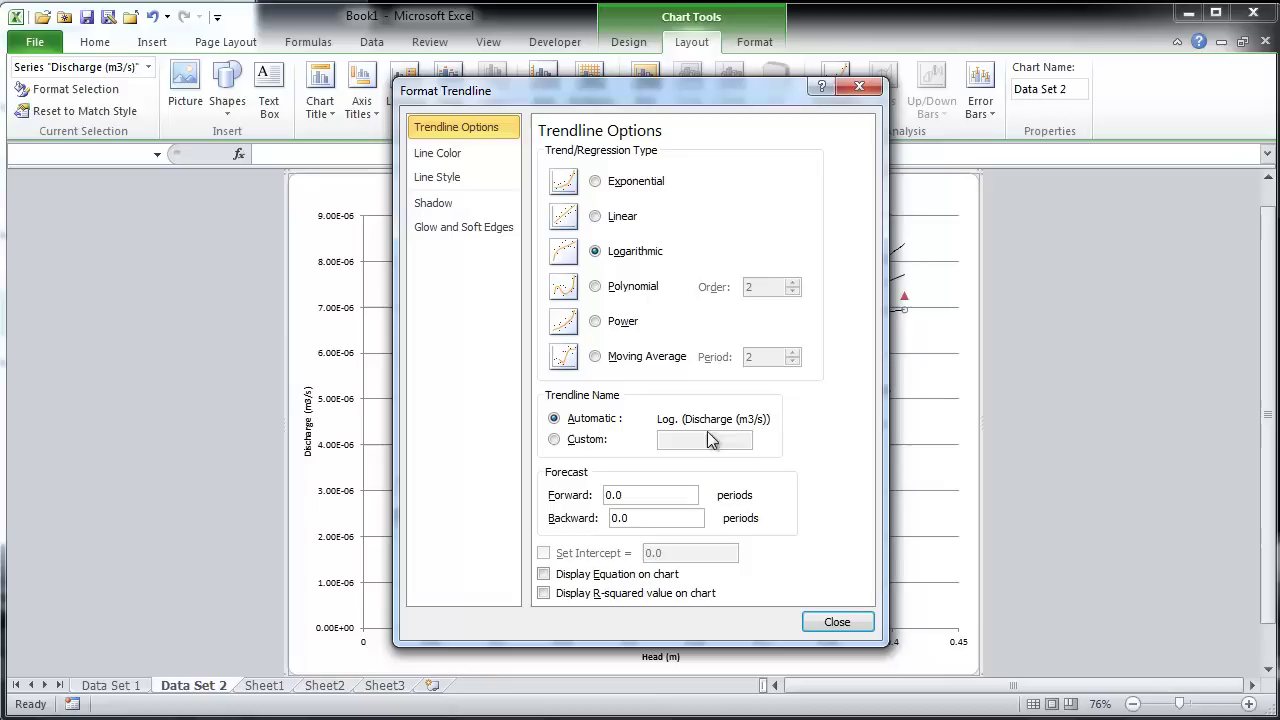
pyautogui.click(846, 622)
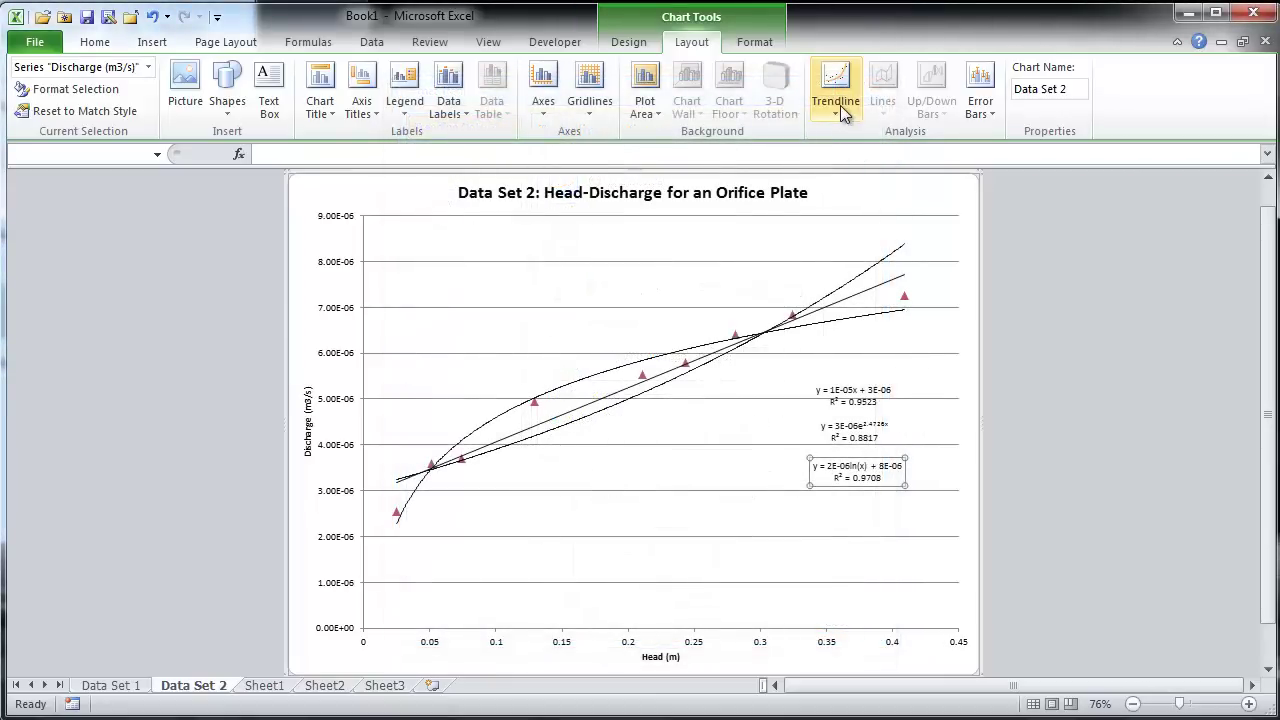
# - Add second-order and third-order polynomial trendlines with equations and R-squared values to the discharge series, stacking their labels under the logarithmic one
pyautogui.click(838, 95)
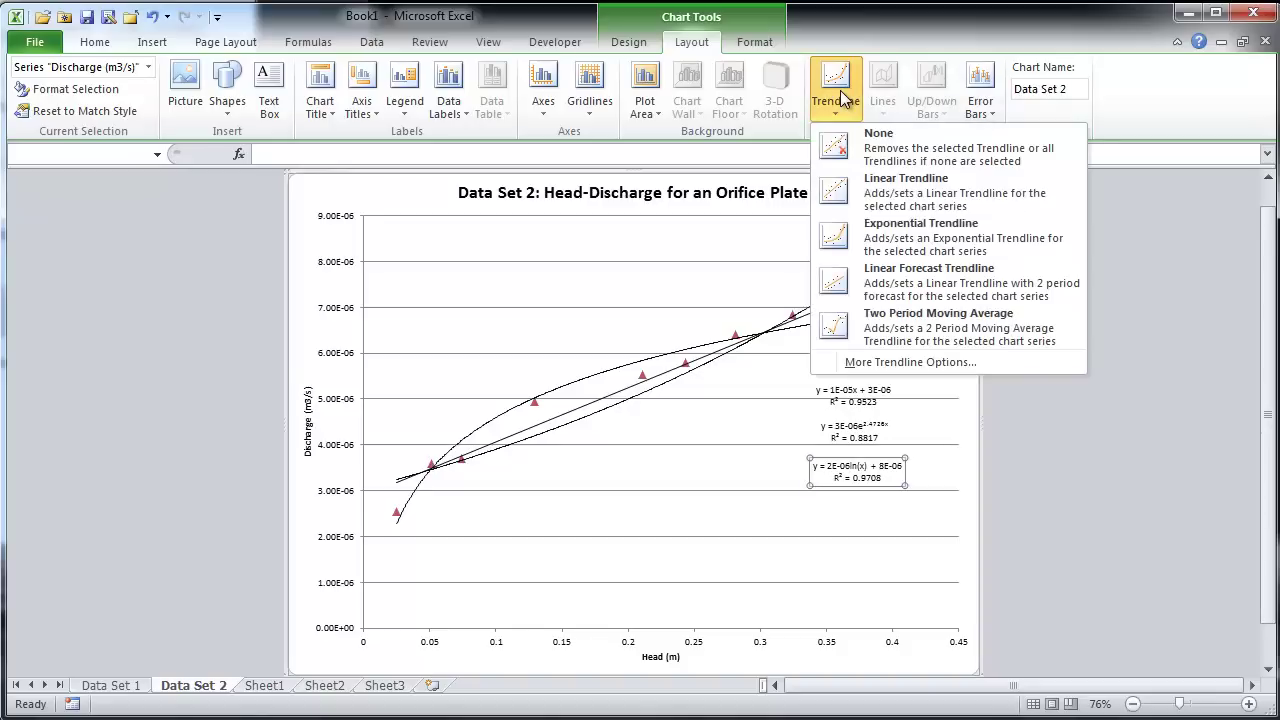
pyautogui.click(876, 366)
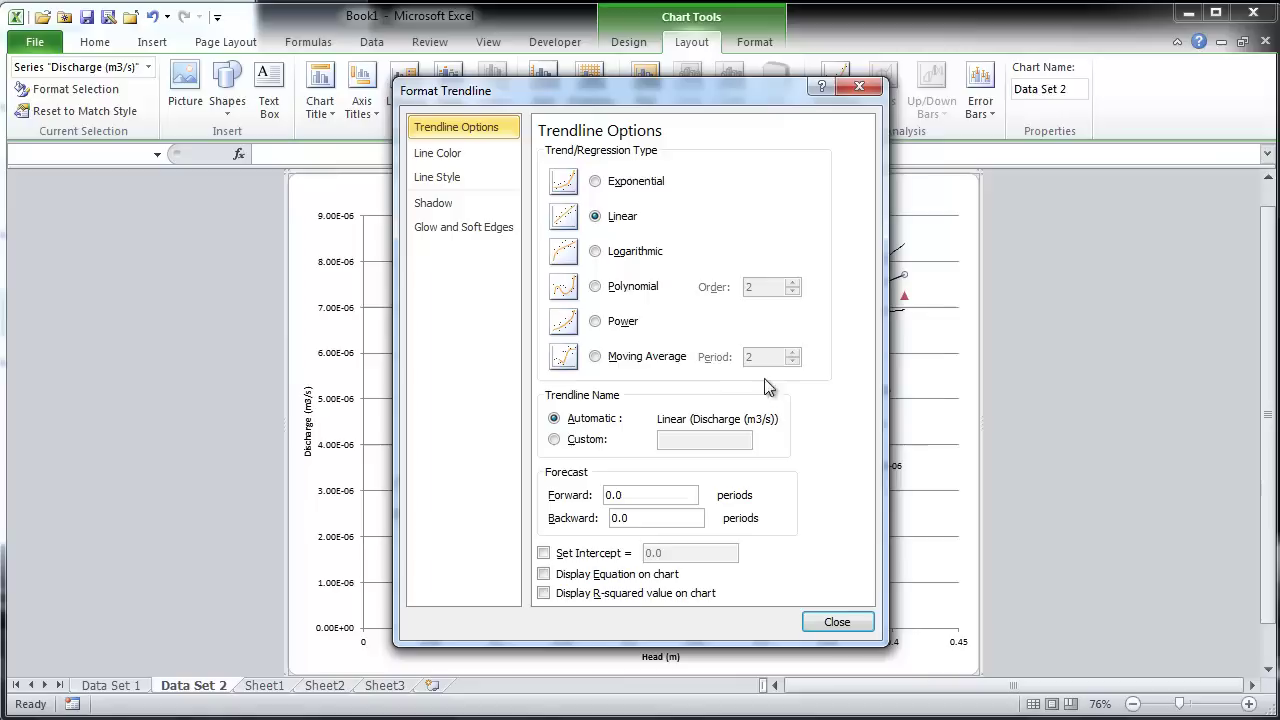
pyautogui.click(596, 287)
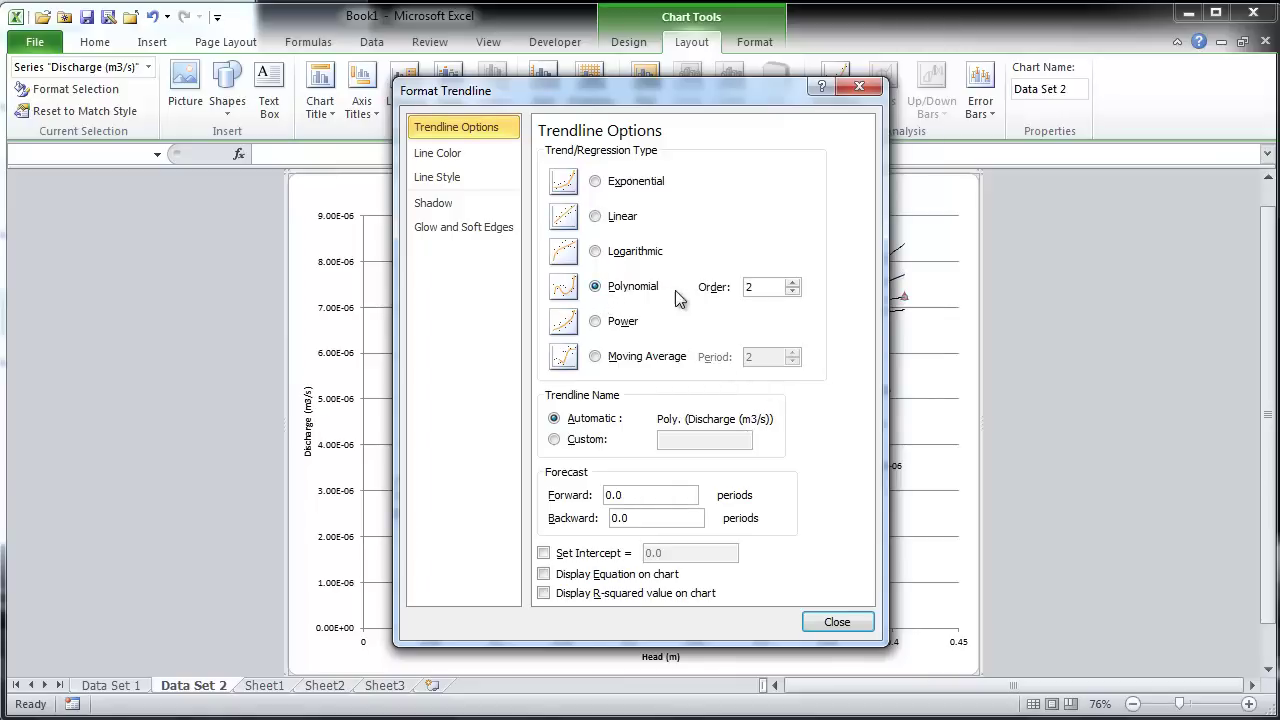
pyautogui.click(543, 574)
pyautogui.click(543, 593)
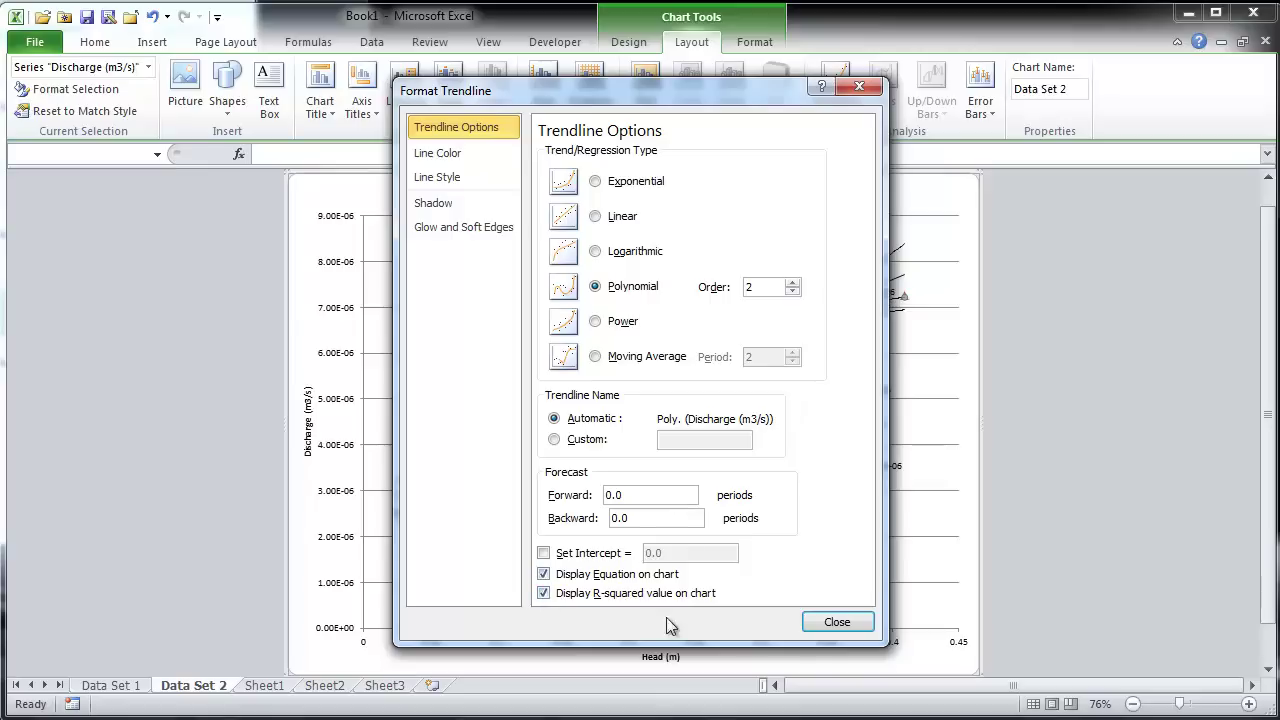
pyautogui.click(855, 628)
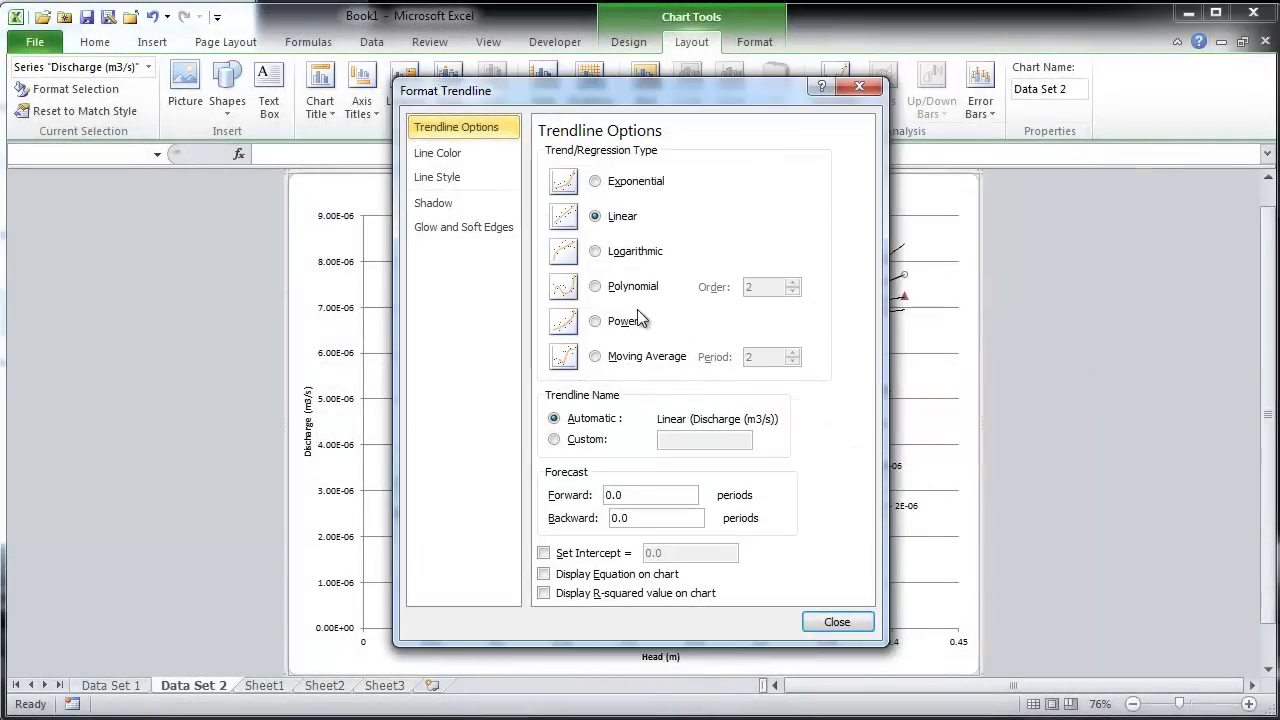
pyautogui.click(595, 286)
pyautogui.click(793, 284)
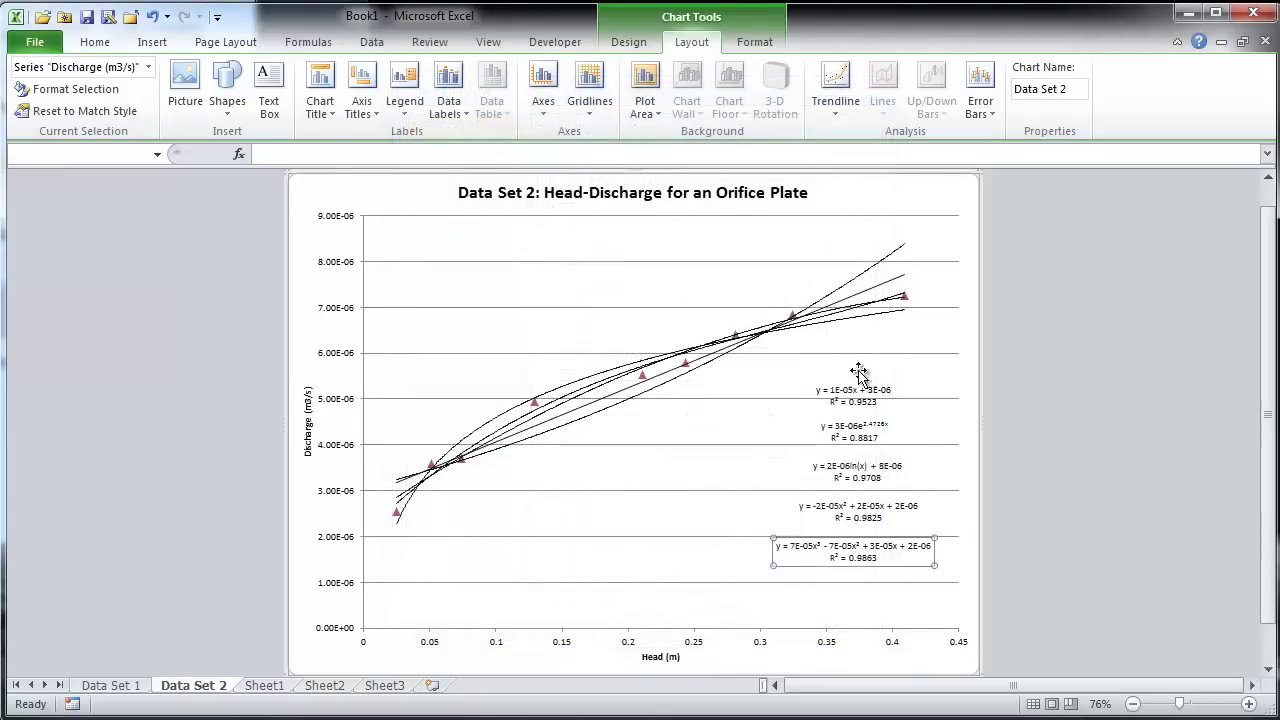
# - Add a power trendline to the discharge series on the Data Set 2 chart
pyautogui.click(835, 95)
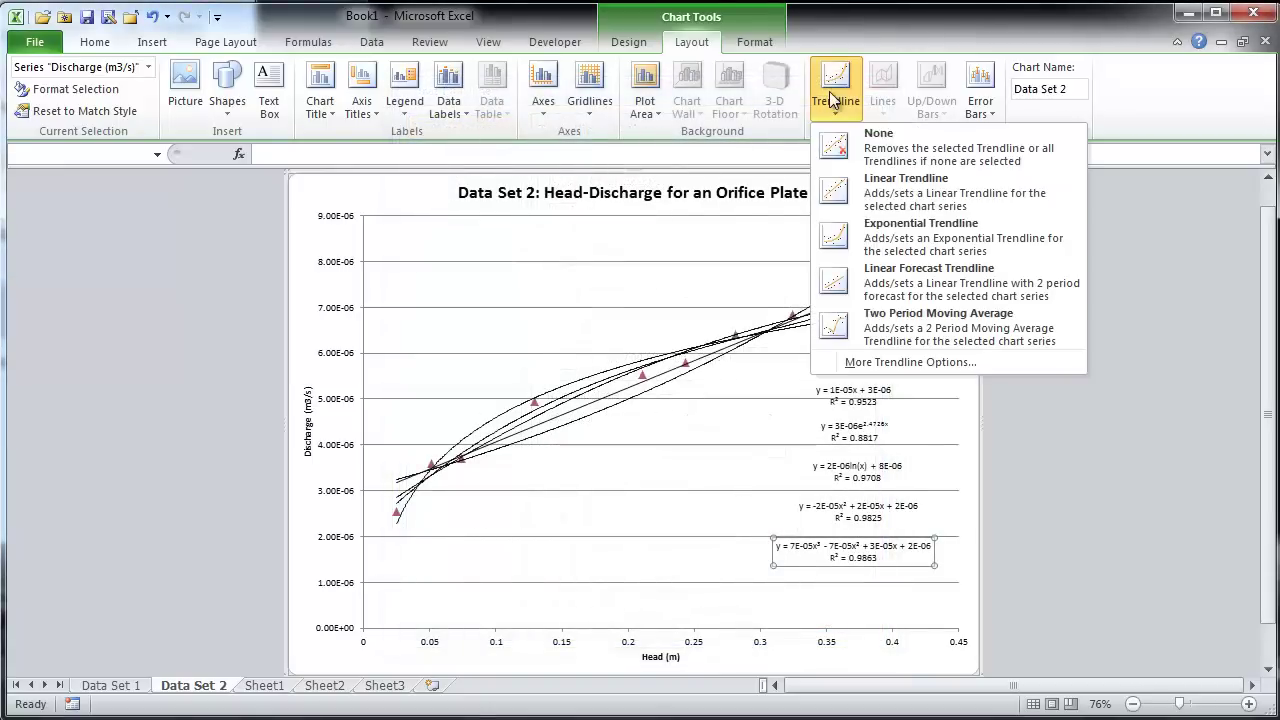
pyautogui.click(889, 359)
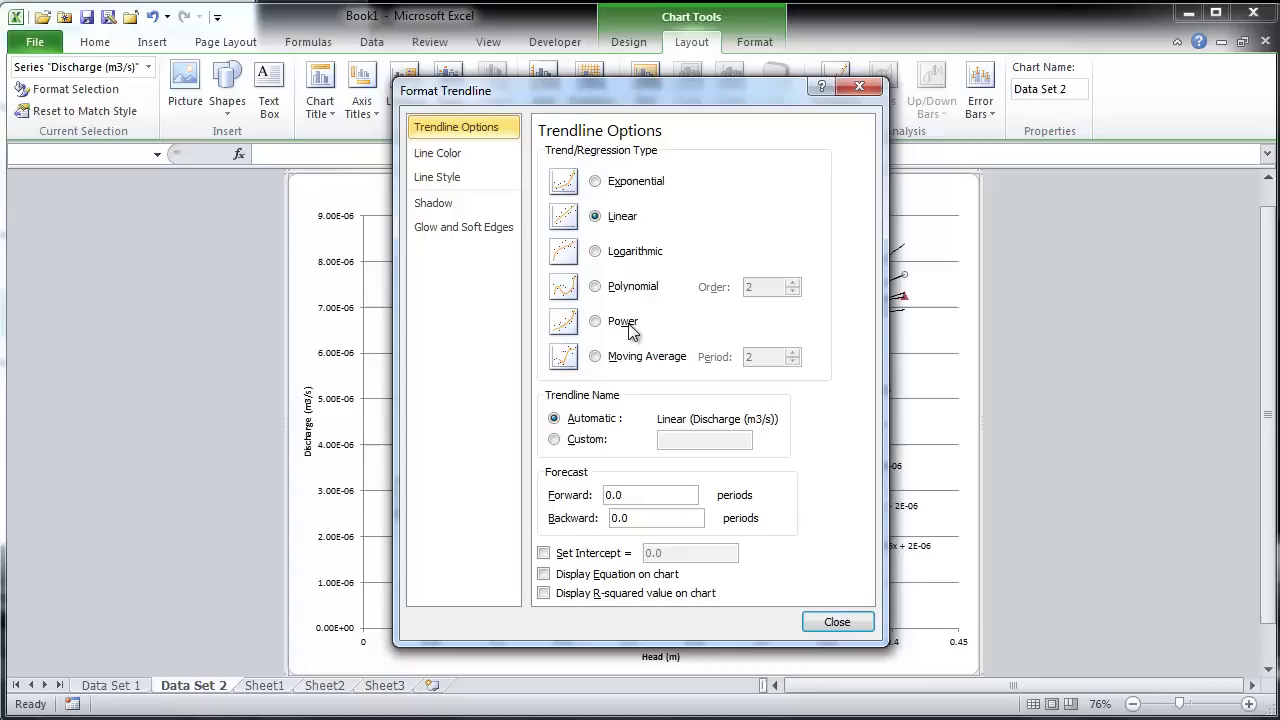
pyautogui.click(600, 322)
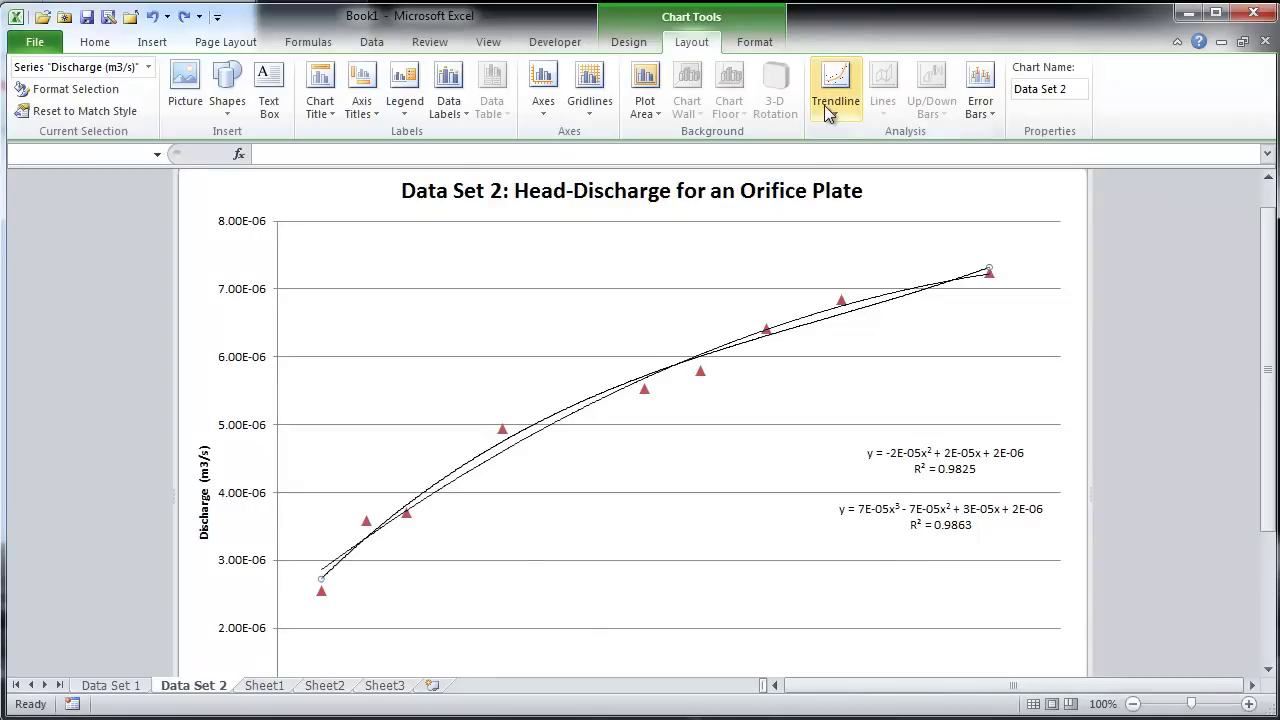
# - Add a sixth-order polynomial trendline with its equation and R-squared value to the discharge series
pyautogui.click(829, 112)
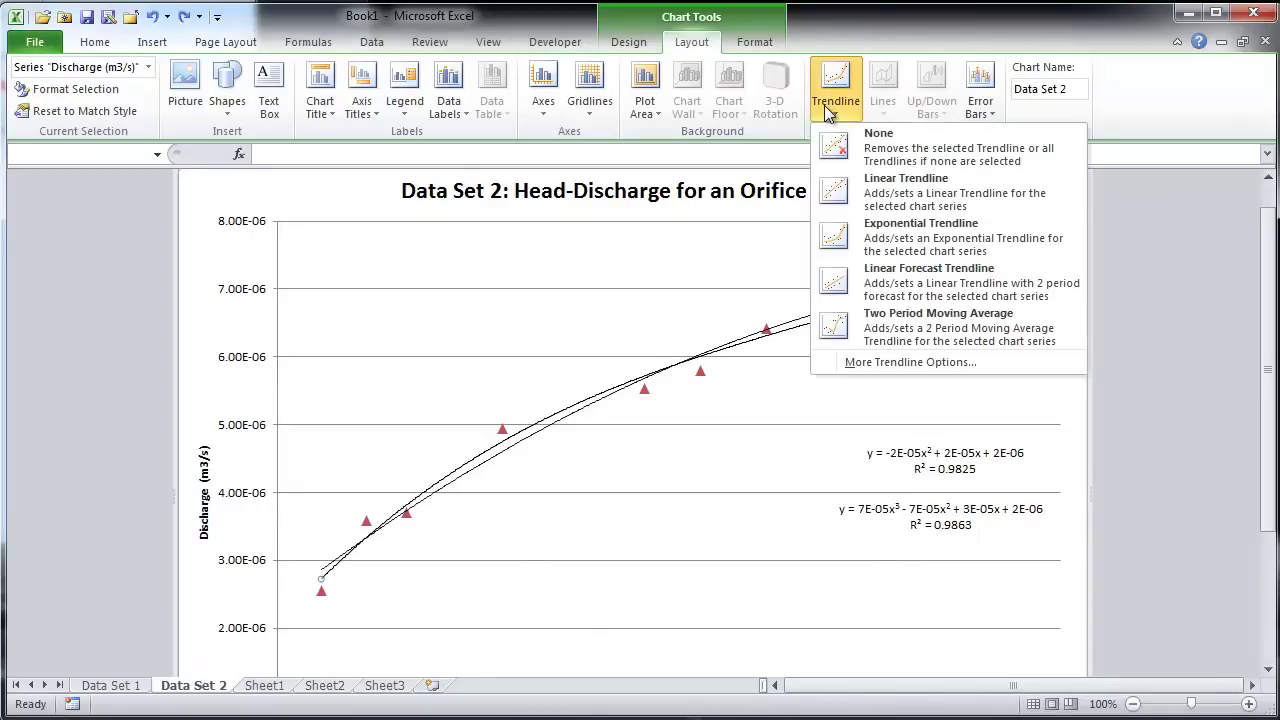
pyautogui.click(872, 362)
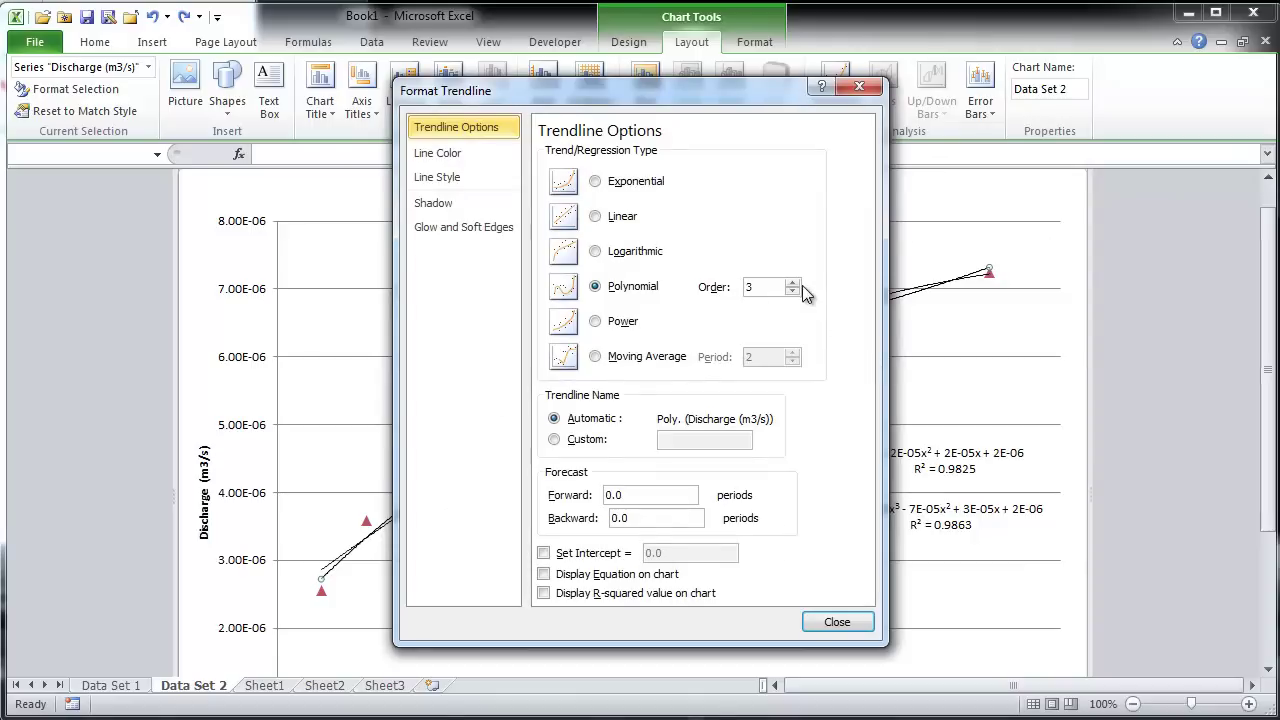
pyautogui.click(792, 283)
pyautogui.click(792, 283)
pyautogui.click(792, 283)
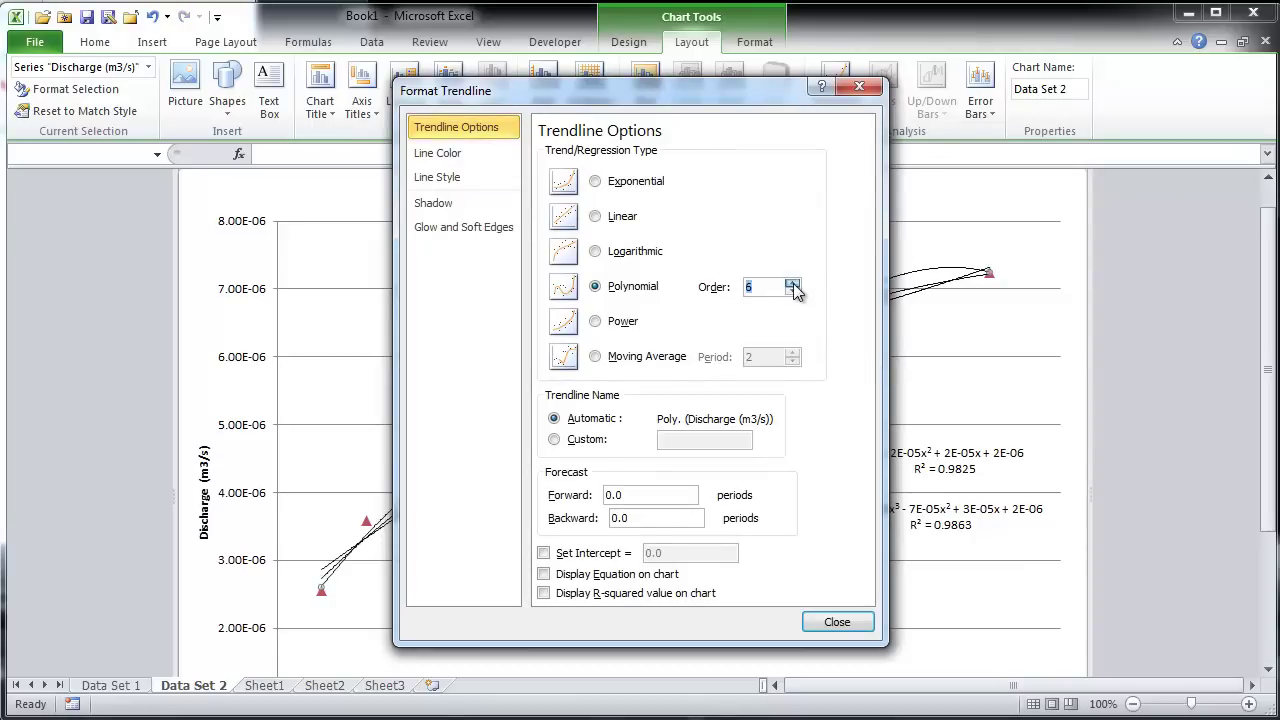
pyautogui.click(546, 576)
pyautogui.click(543, 593)
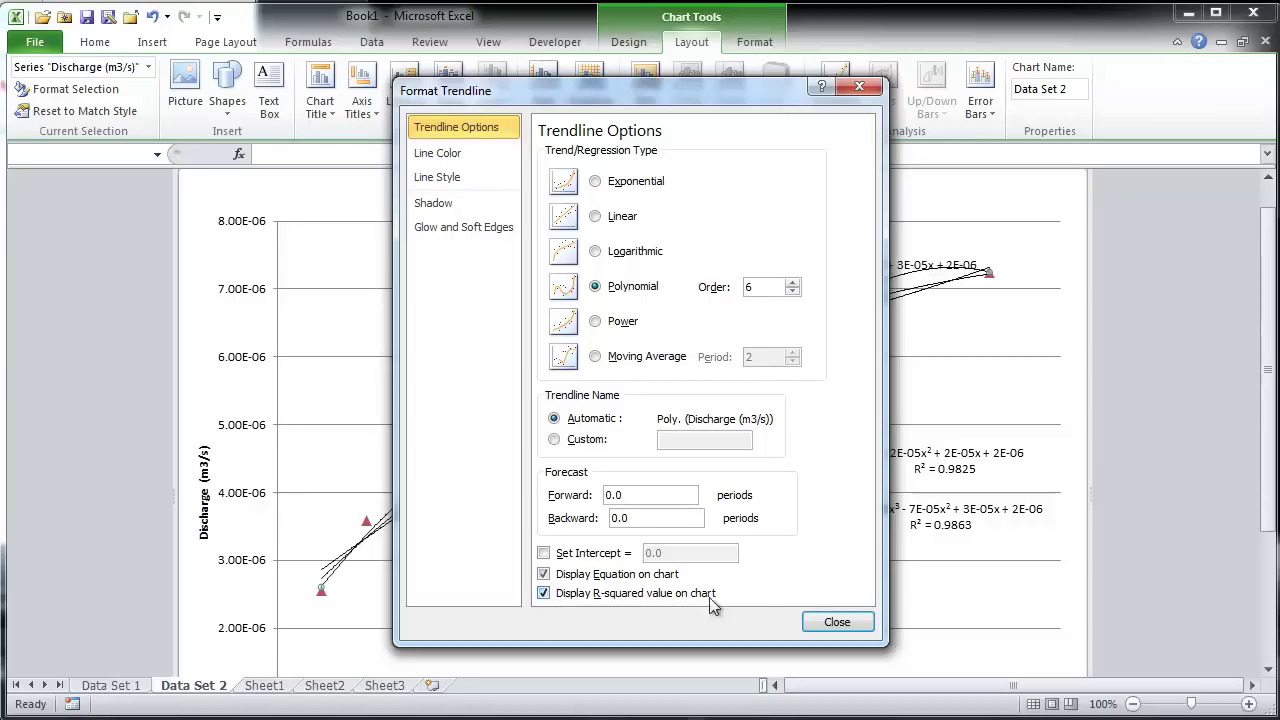
pyautogui.click(836, 623)
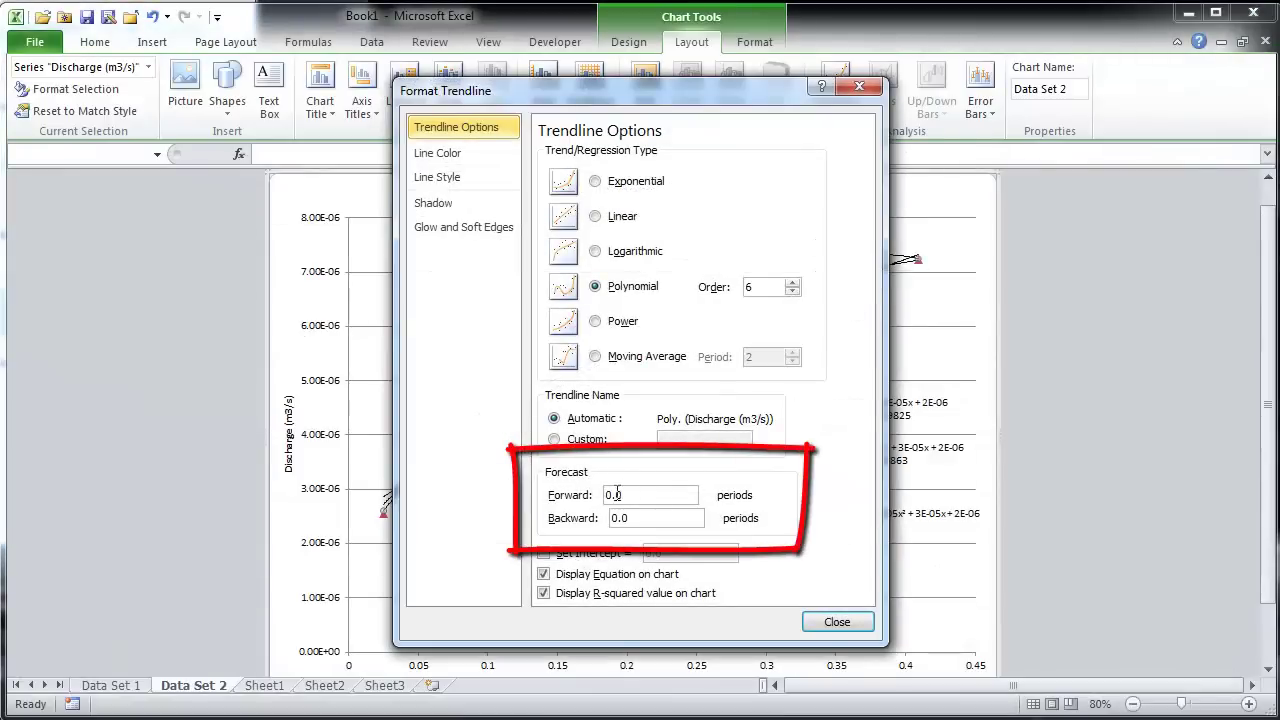
# - Extend the sixth-order polynomial trendline with a forward forecast so that it reaches a head of about 0.9 m
pyautogui.doubleClick(617, 494)
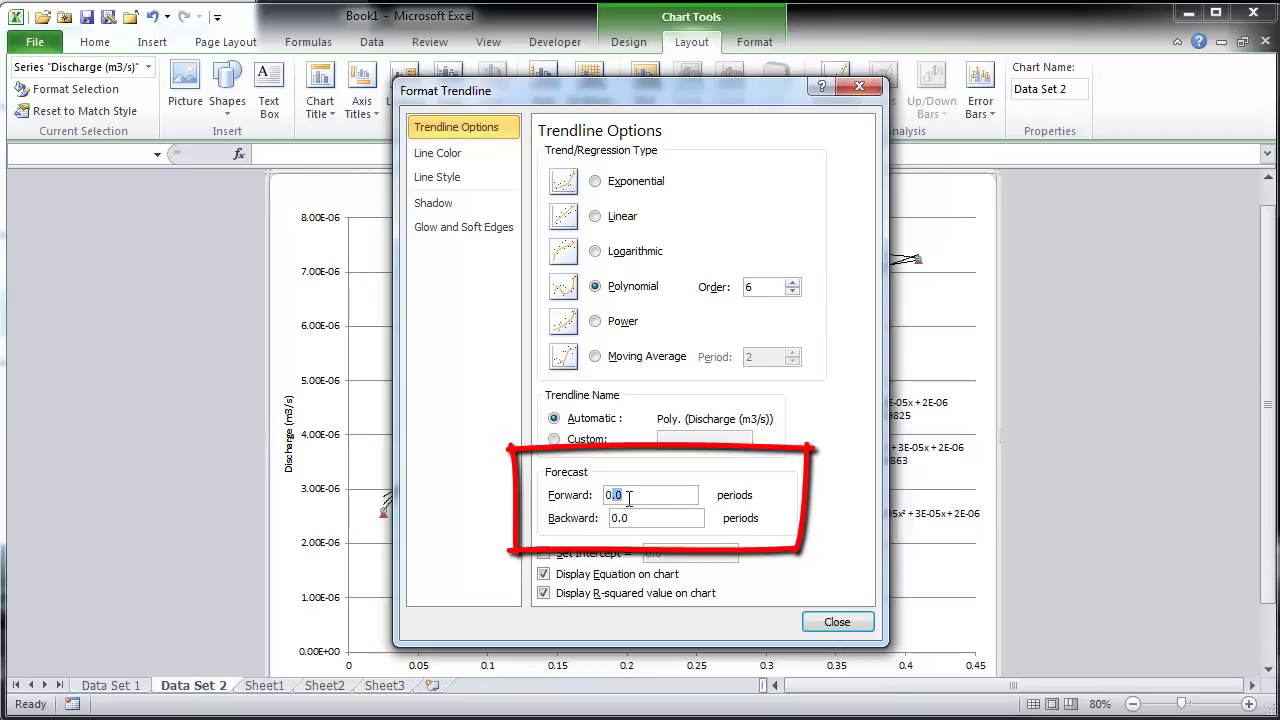
pyautogui.write('0.1')
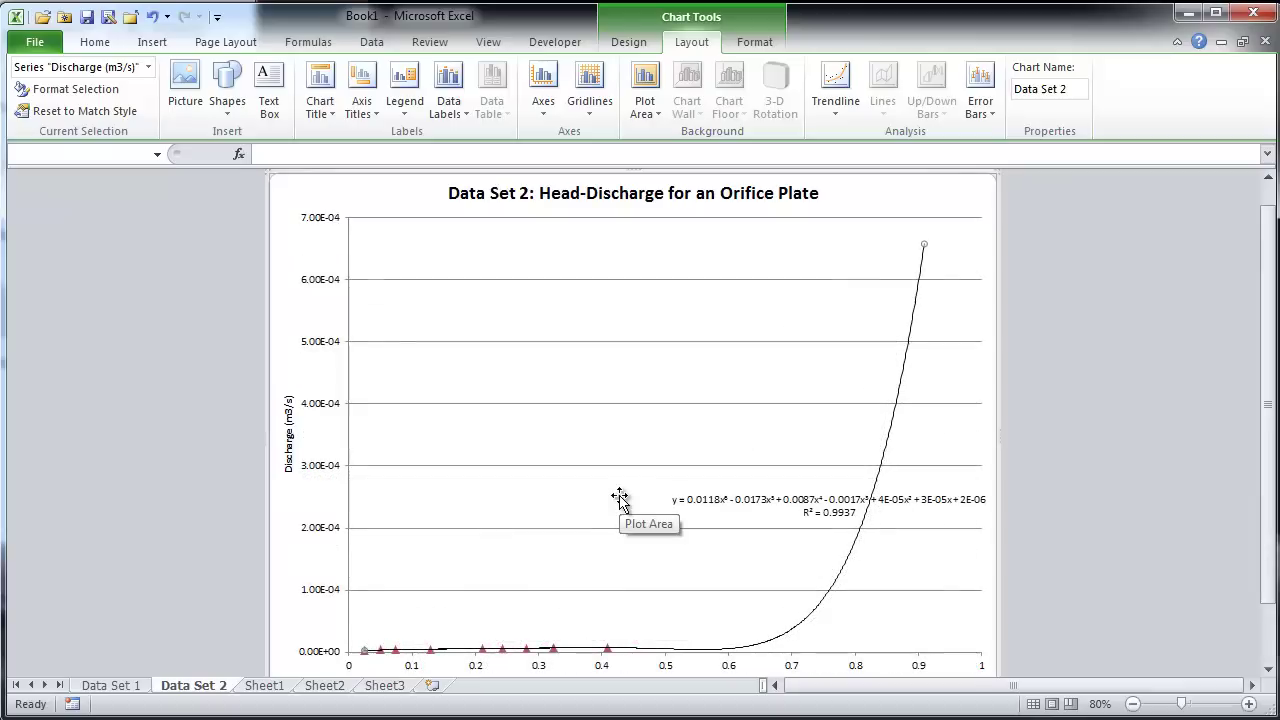
pyautogui.click(878, 468)
pyautogui.click(876, 485)
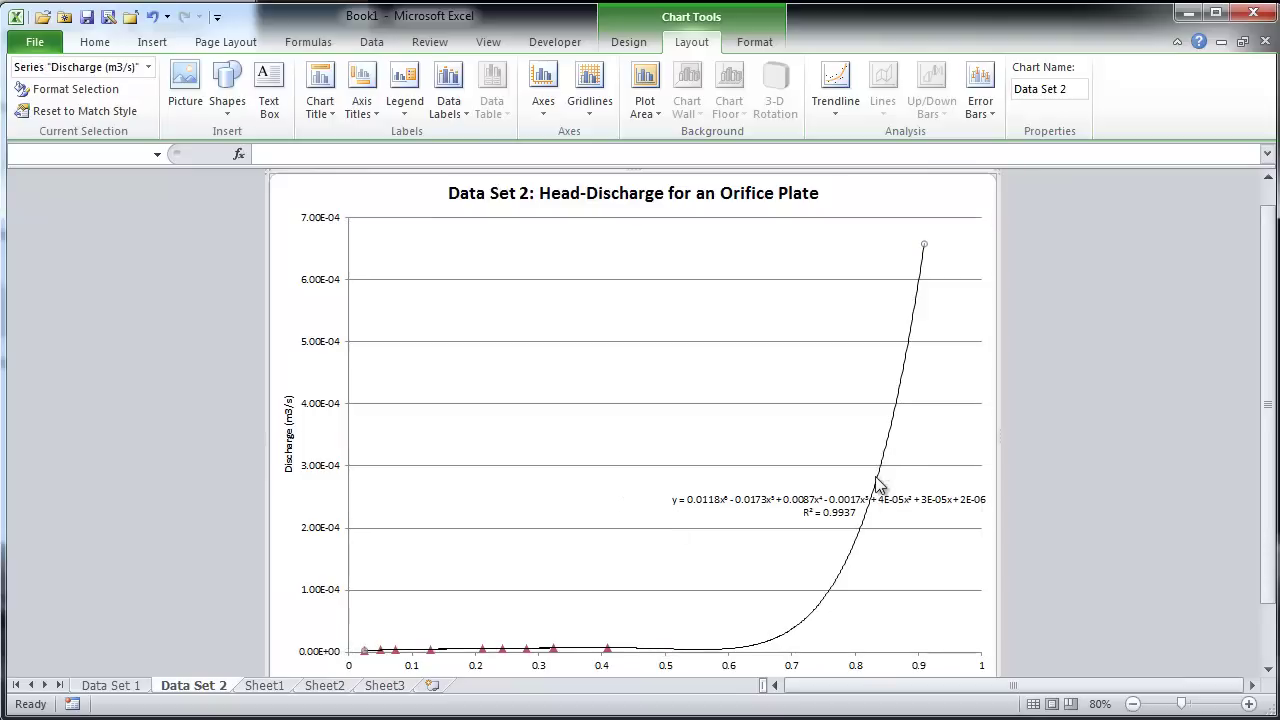